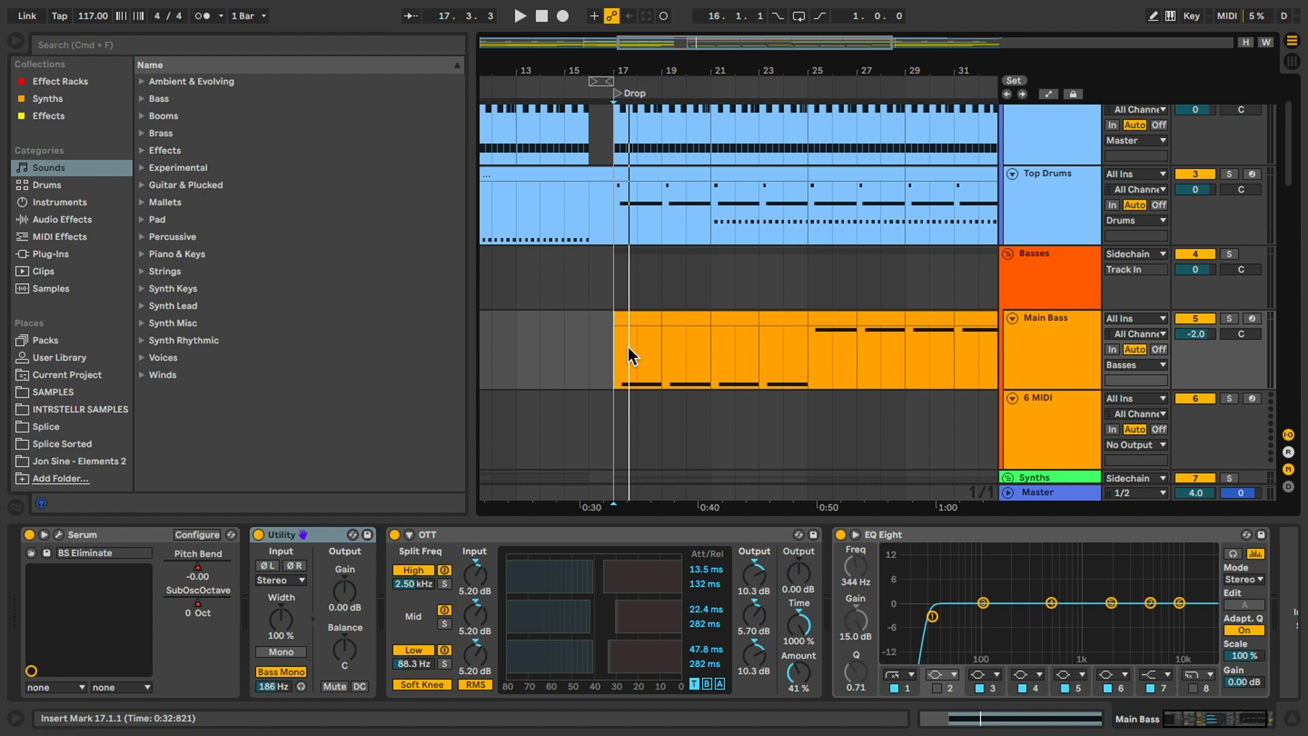
- Play the drop with all tracks from bar 17 and again from bar 25
{"action": "key", "text": "space"}
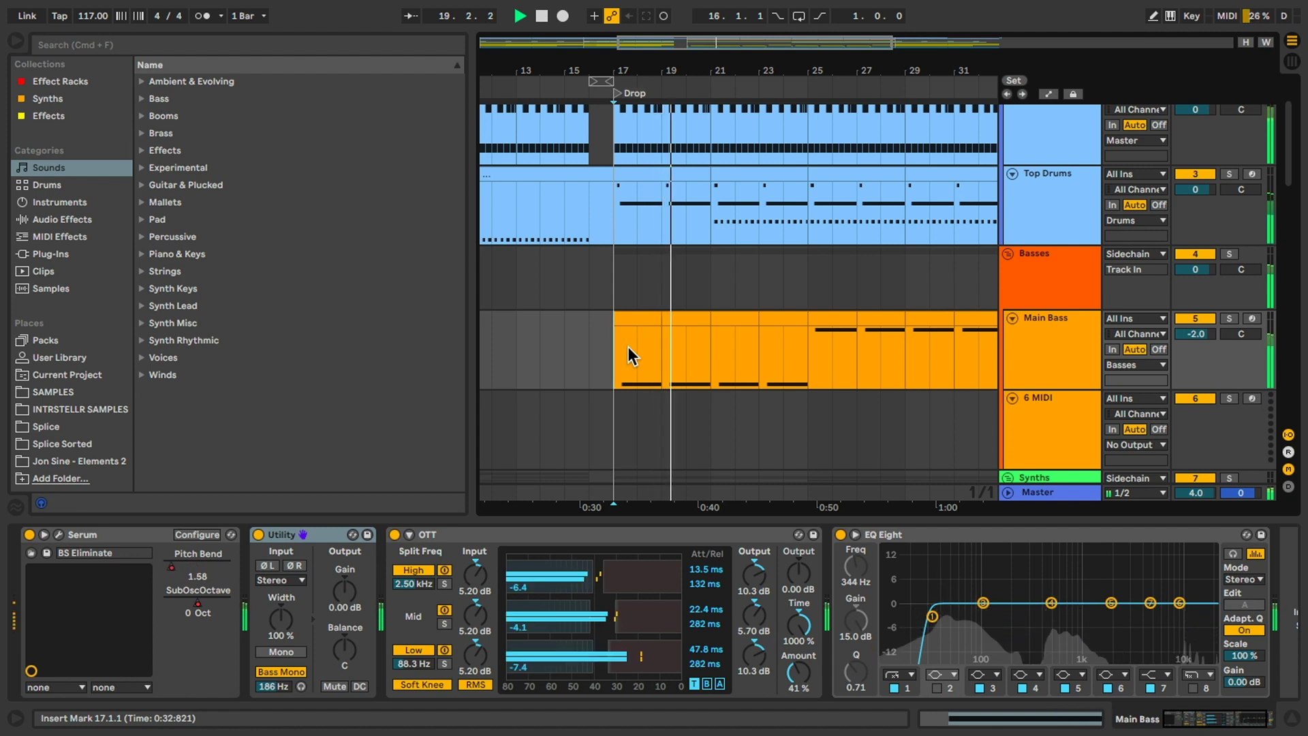
{"action": "key", "text": "space"}
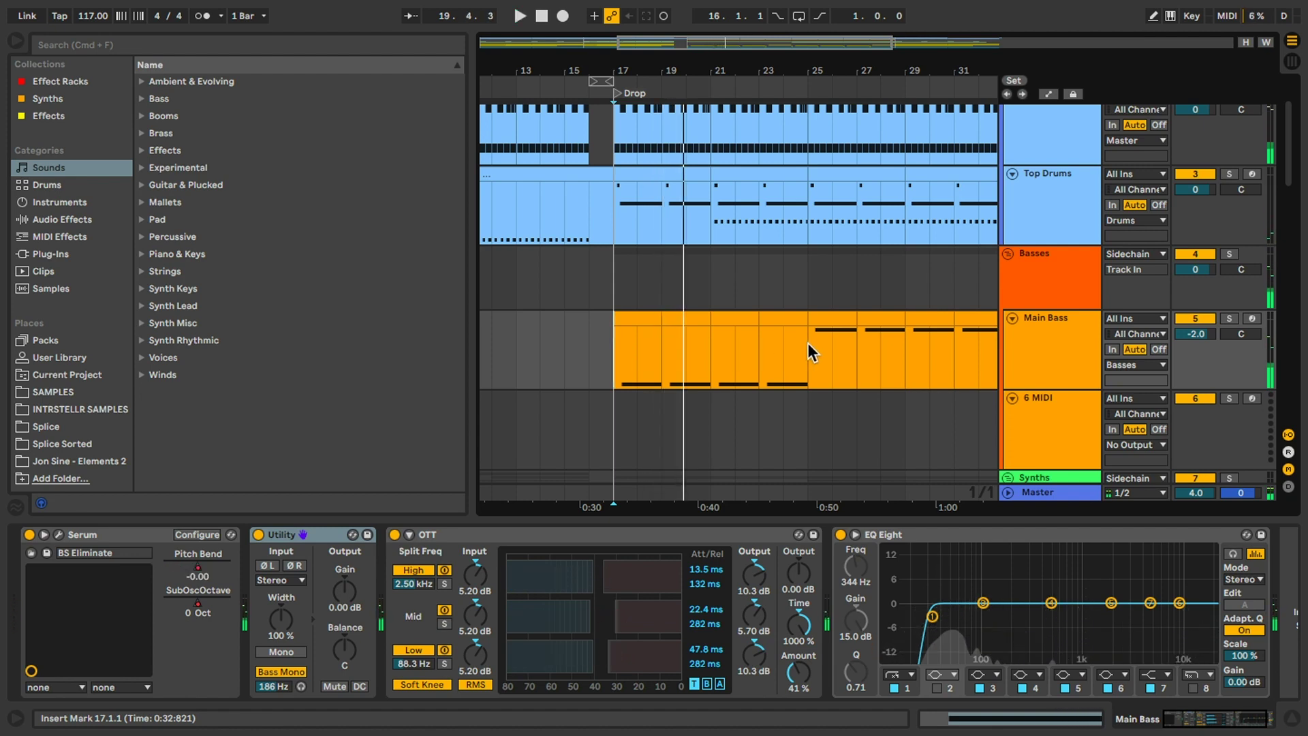
{"action": "left_click", "coordinate": [808, 342]}
{"action": "key", "text": "space"}
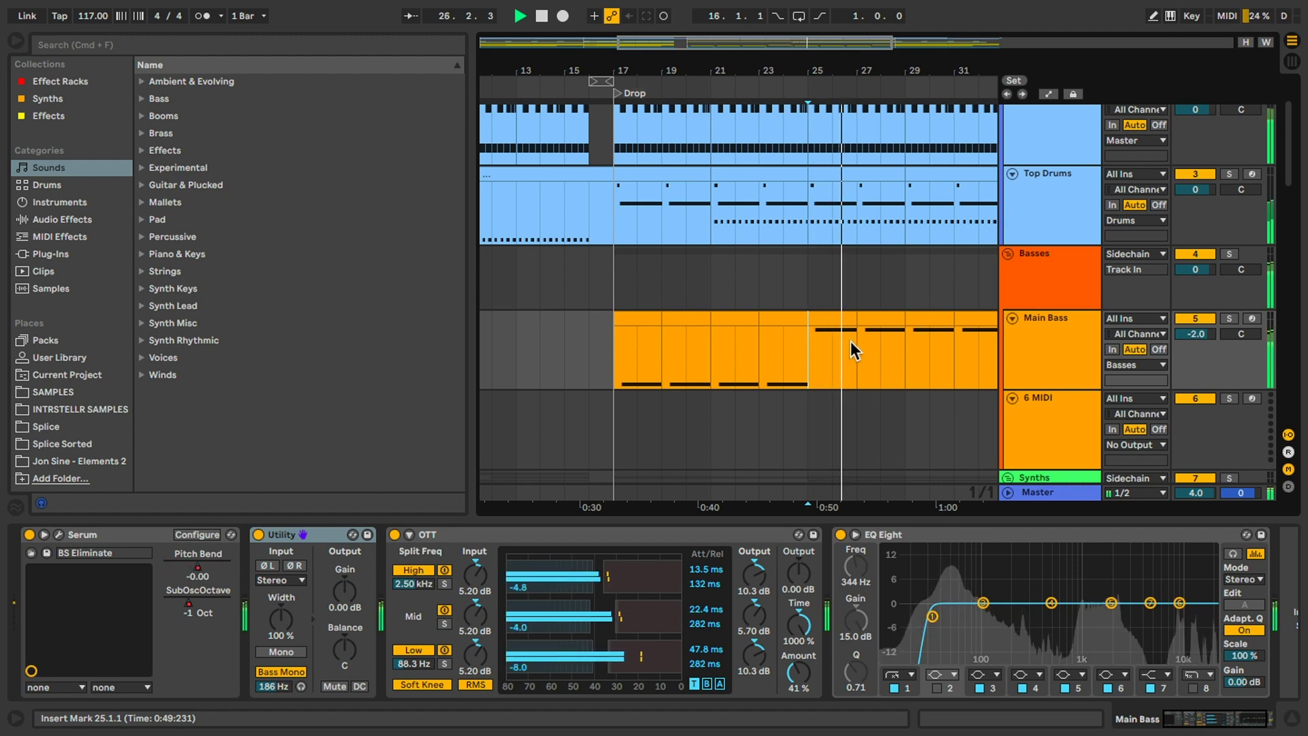
{"action": "key", "text": "space"}
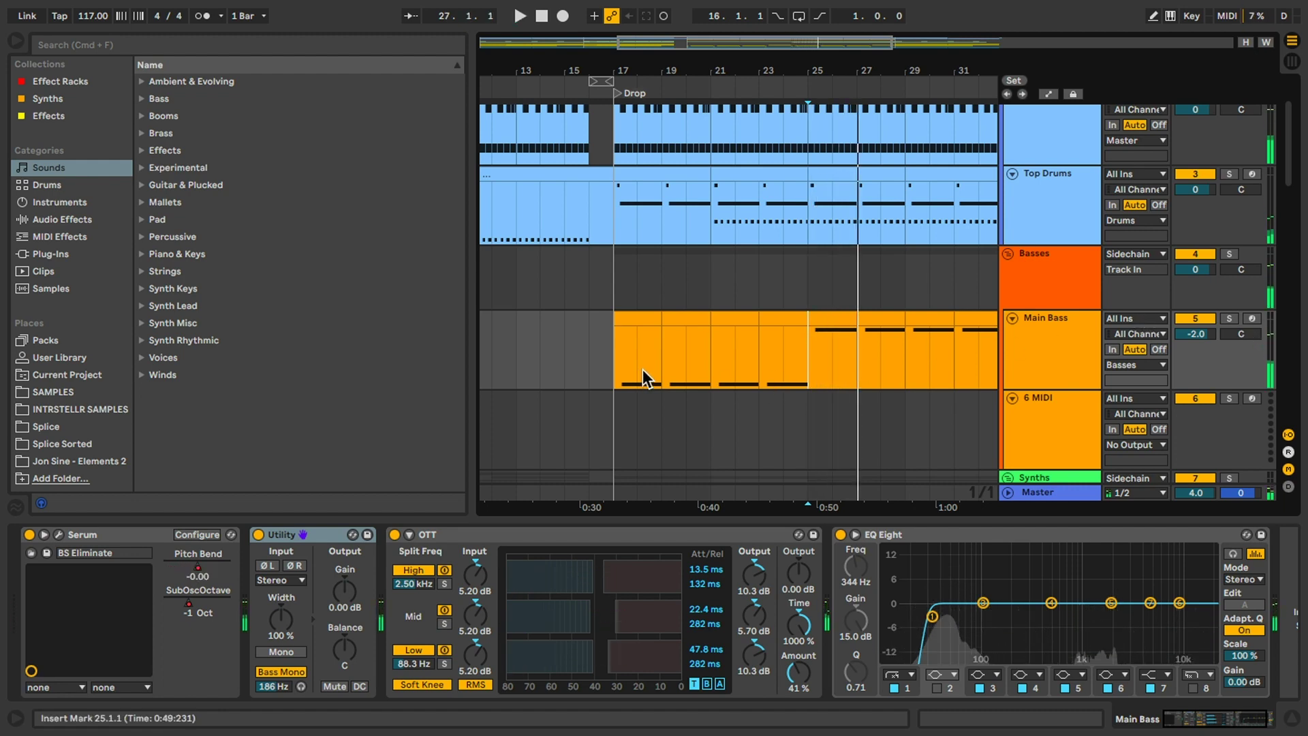
- Solo the Main Bass track and play it from bar 17 and from bar 25
{"action": "left_click", "coordinate": [625, 376]}
{"action": "left_click", "coordinate": [1229, 318]}
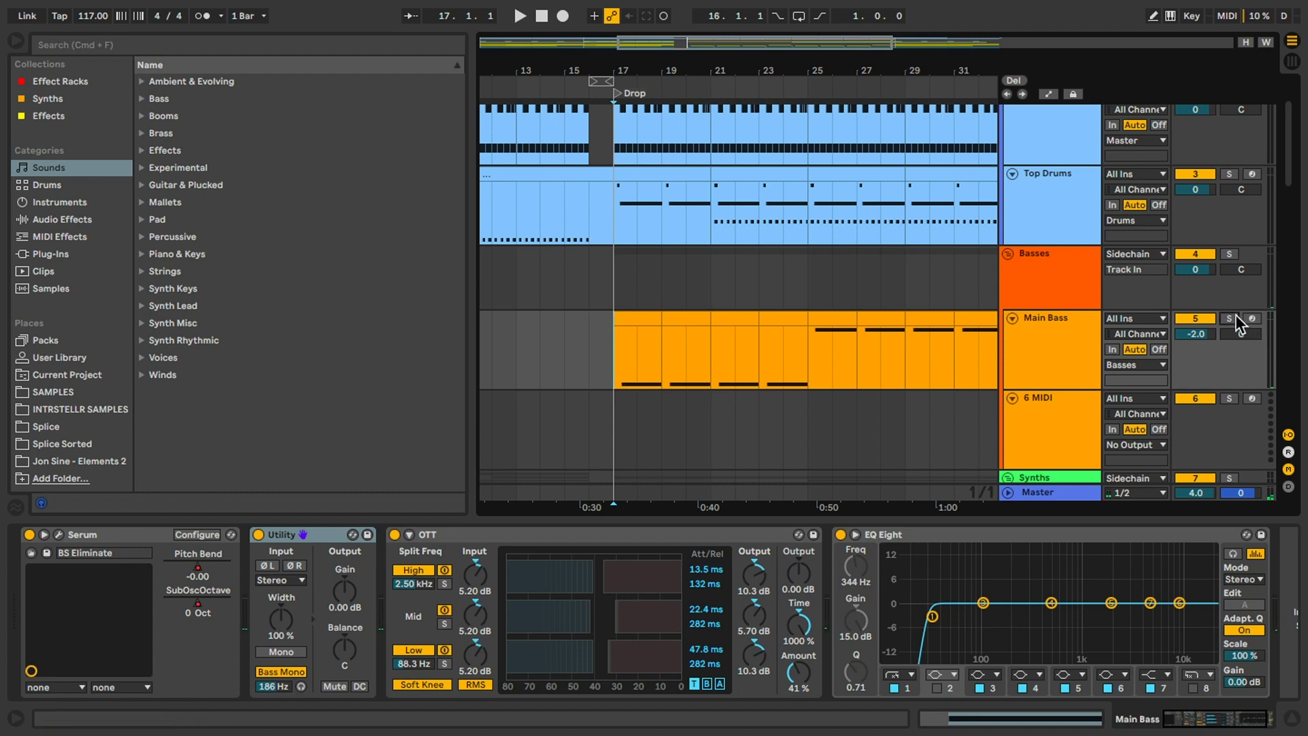
{"action": "key", "text": "space"}
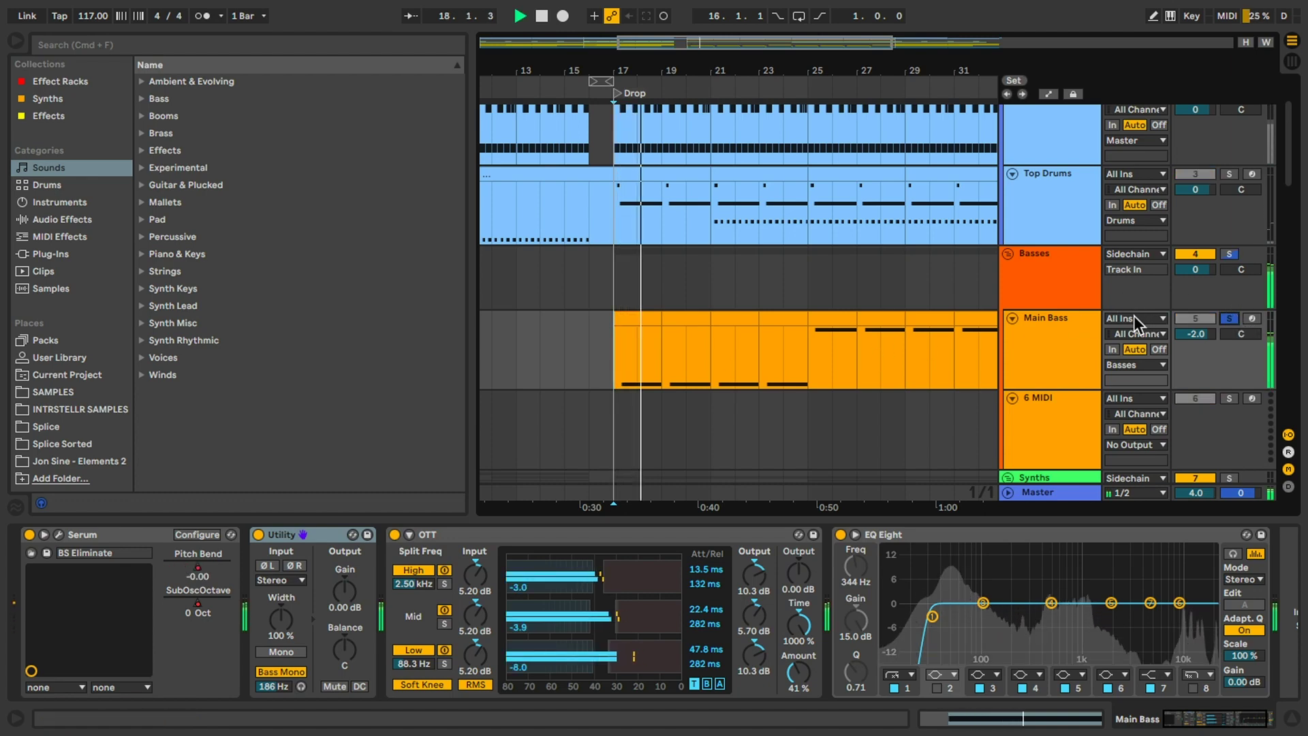
{"action": "left_click", "coordinate": [807, 353]}
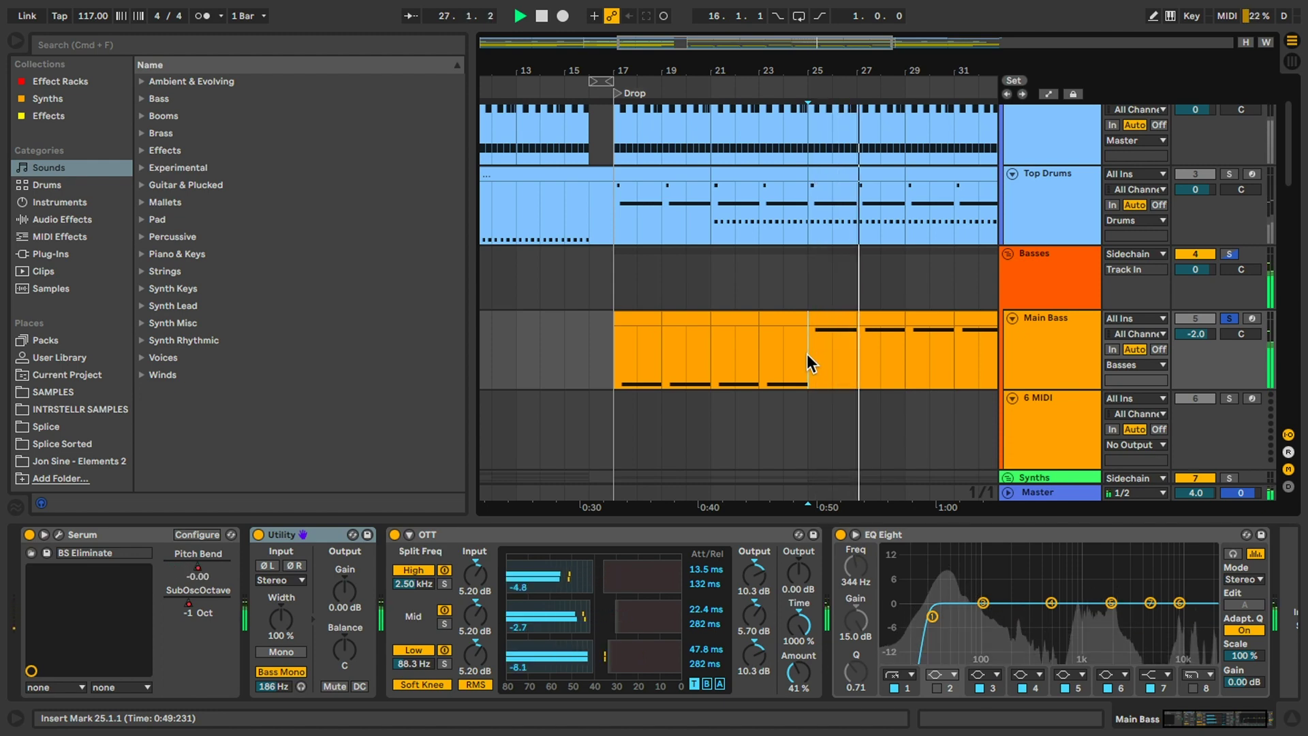
{"action": "key", "text": "space"}
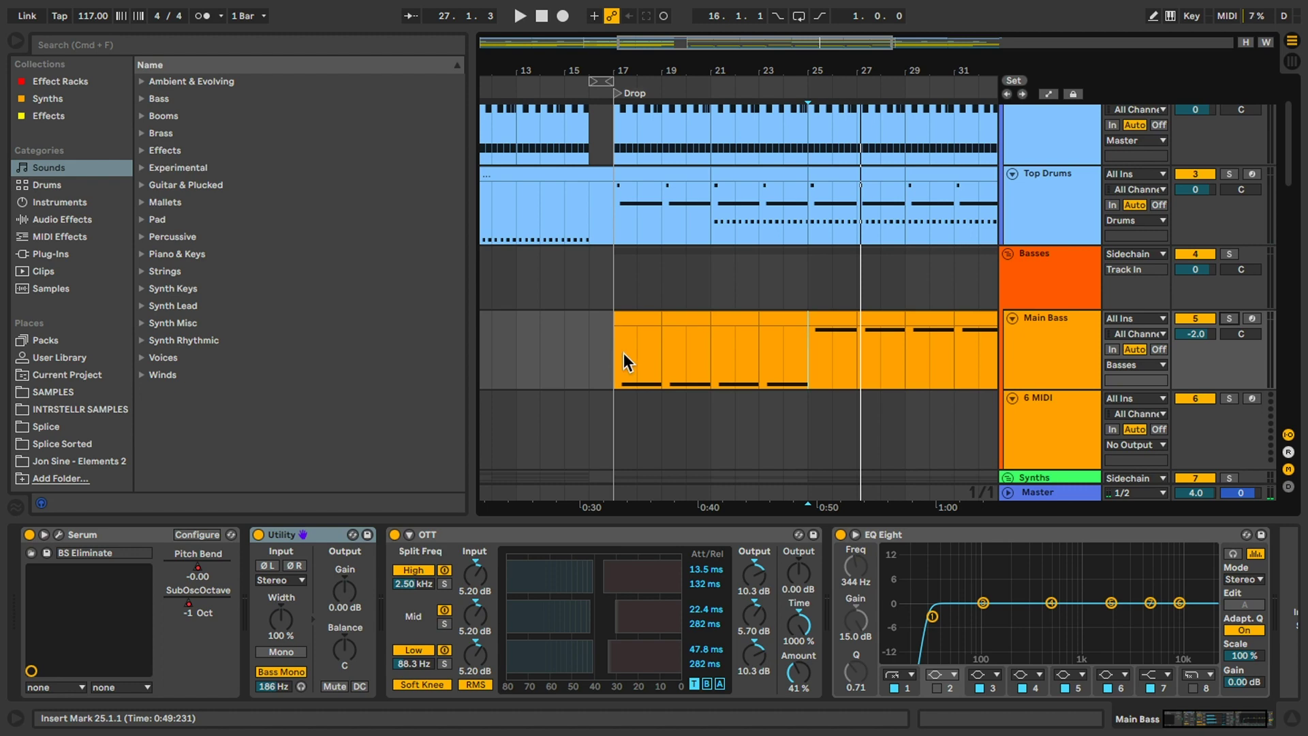
- Turn off the Utility, OTT and EQ Eight devices on the Main Bass track
{"action": "scroll", "coordinate": [622, 354], "scroll_direction": "down", "scroll_amount": 3}
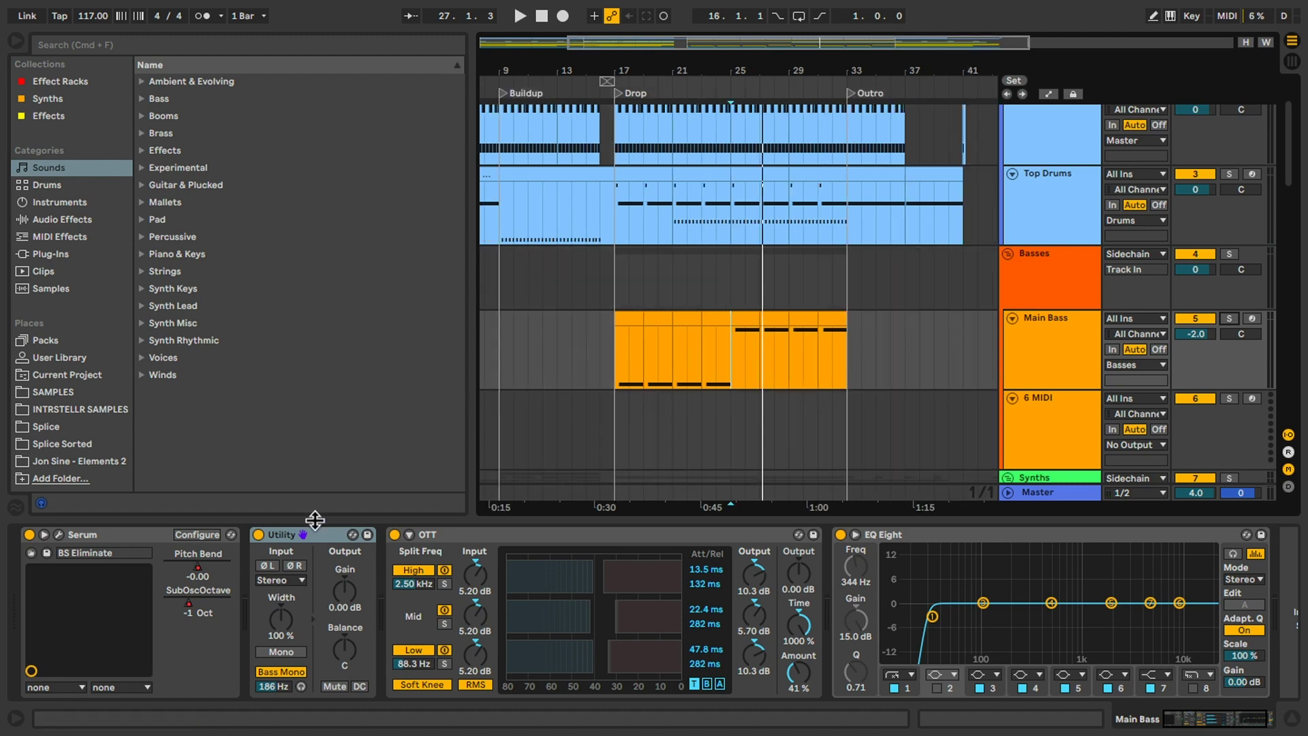
{"action": "left_click", "coordinate": [923, 534], "text": "shift"}
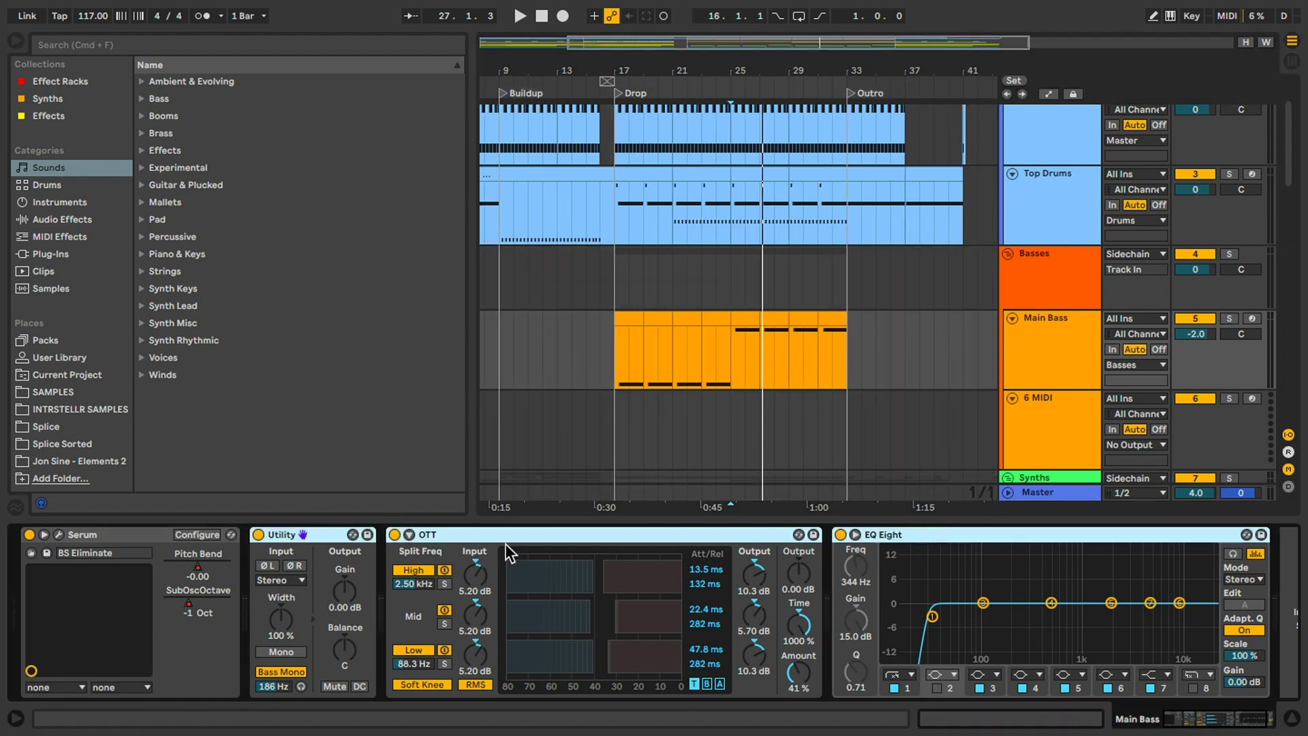
{"action": "left_click", "coordinate": [258, 534]}
{"action": "left_click", "coordinate": [394, 534]}
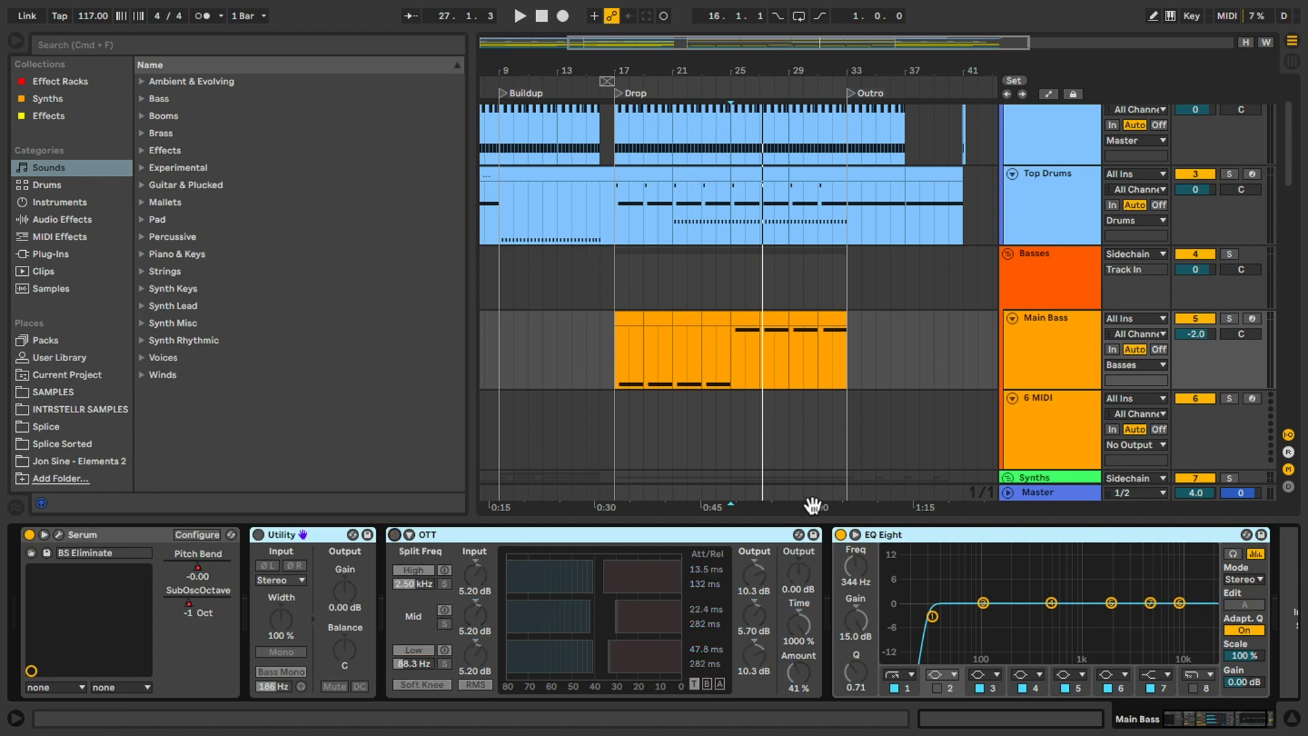
{"action": "left_click", "coordinate": [840, 534]}
- Set the playback start to bar 17, open the Serum window of Main Bass and check its FX page before returning to the oscillators
{"action": "left_click", "coordinate": [613, 375]}
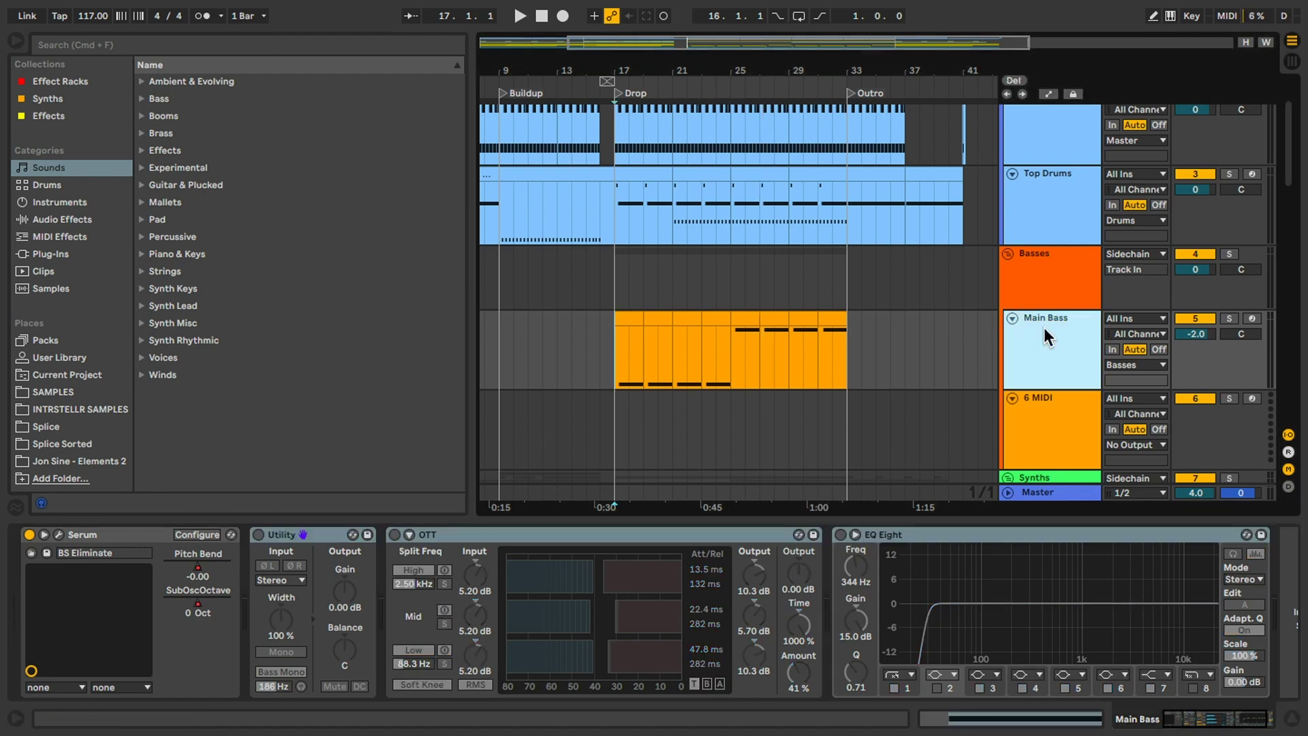
{"action": "key", "text": "super+alt+p"}
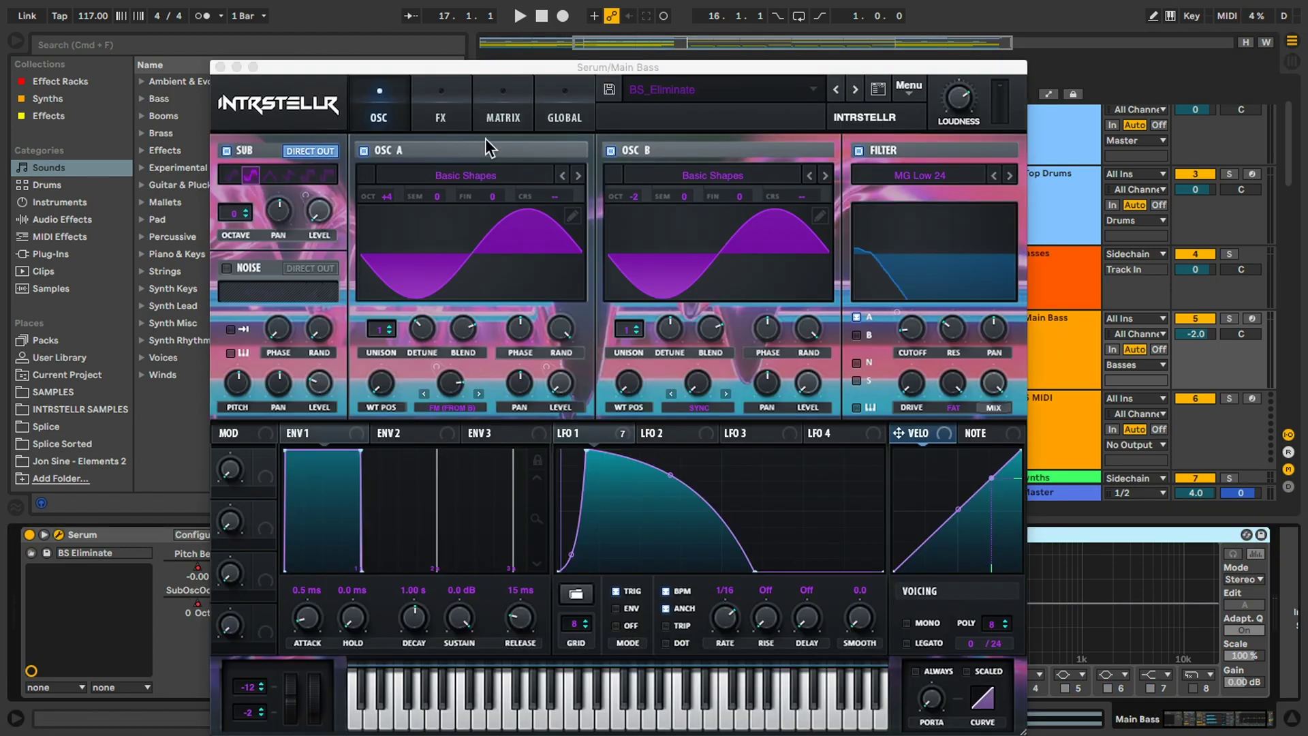
{"action": "left_click", "coordinate": [441, 117]}
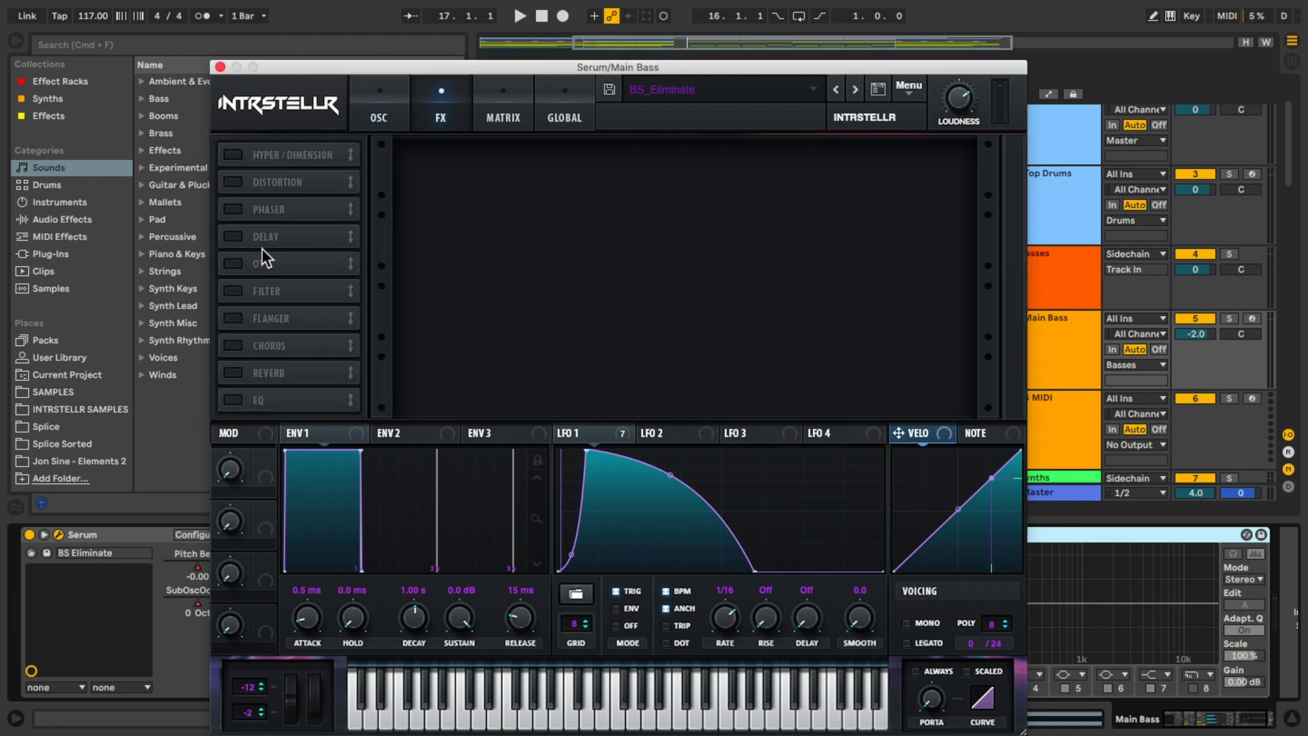
{"action": "left_click", "coordinate": [380, 115]}
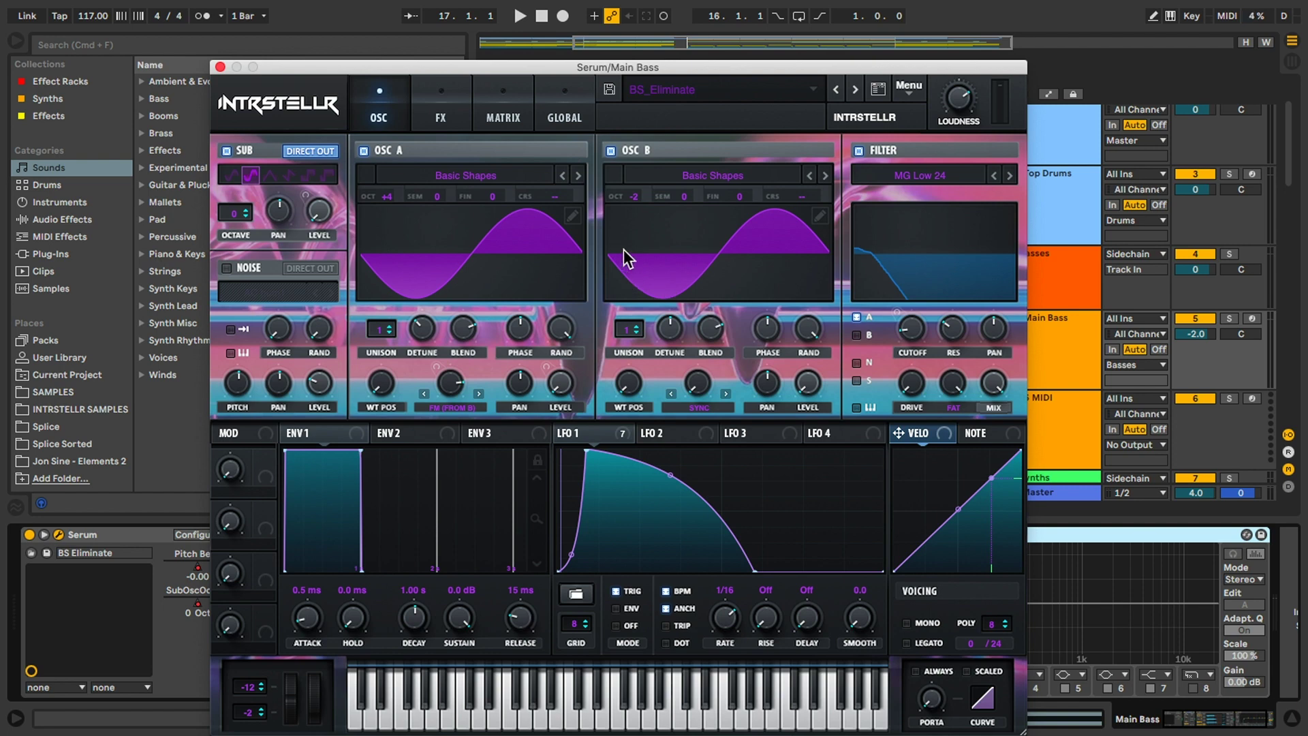
- Play the bass patch and switch off Serum's filter and sub oscillator
{"action": "key", "text": "space"}
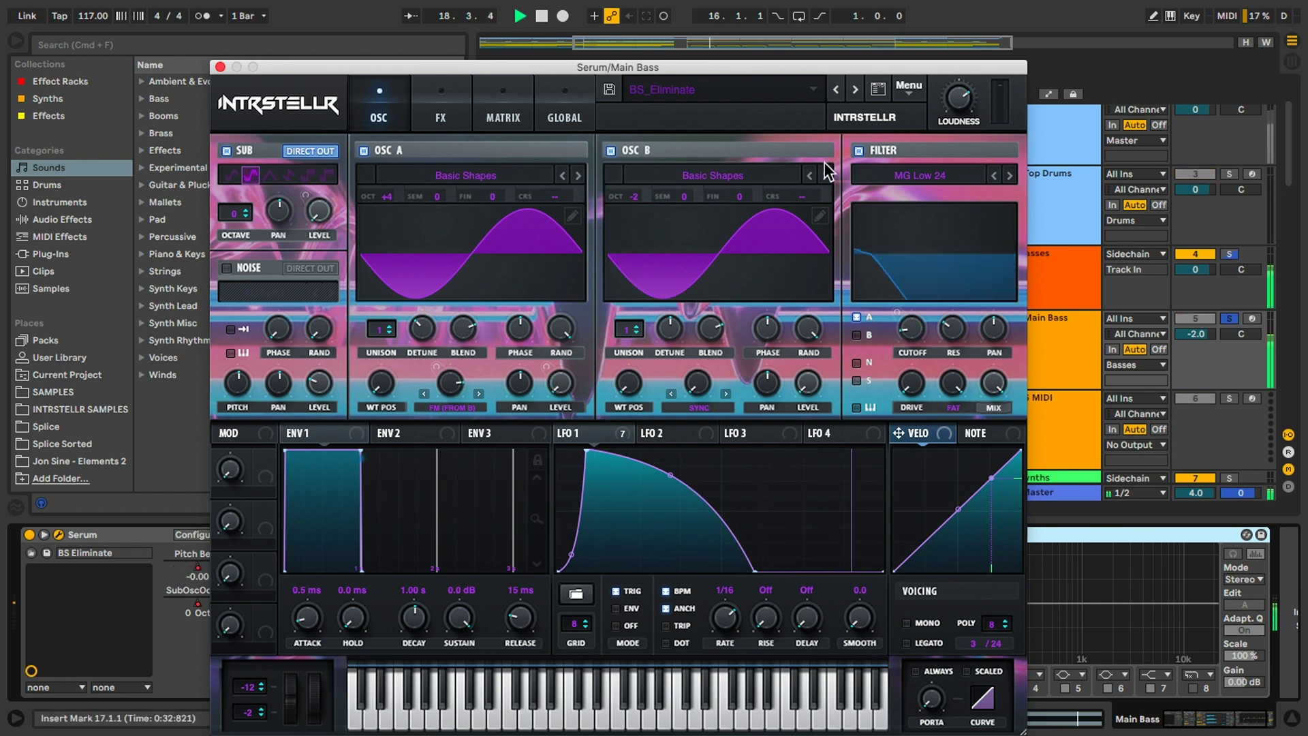
{"action": "left_click", "coordinate": [858, 151]}
{"action": "key", "text": "space"}
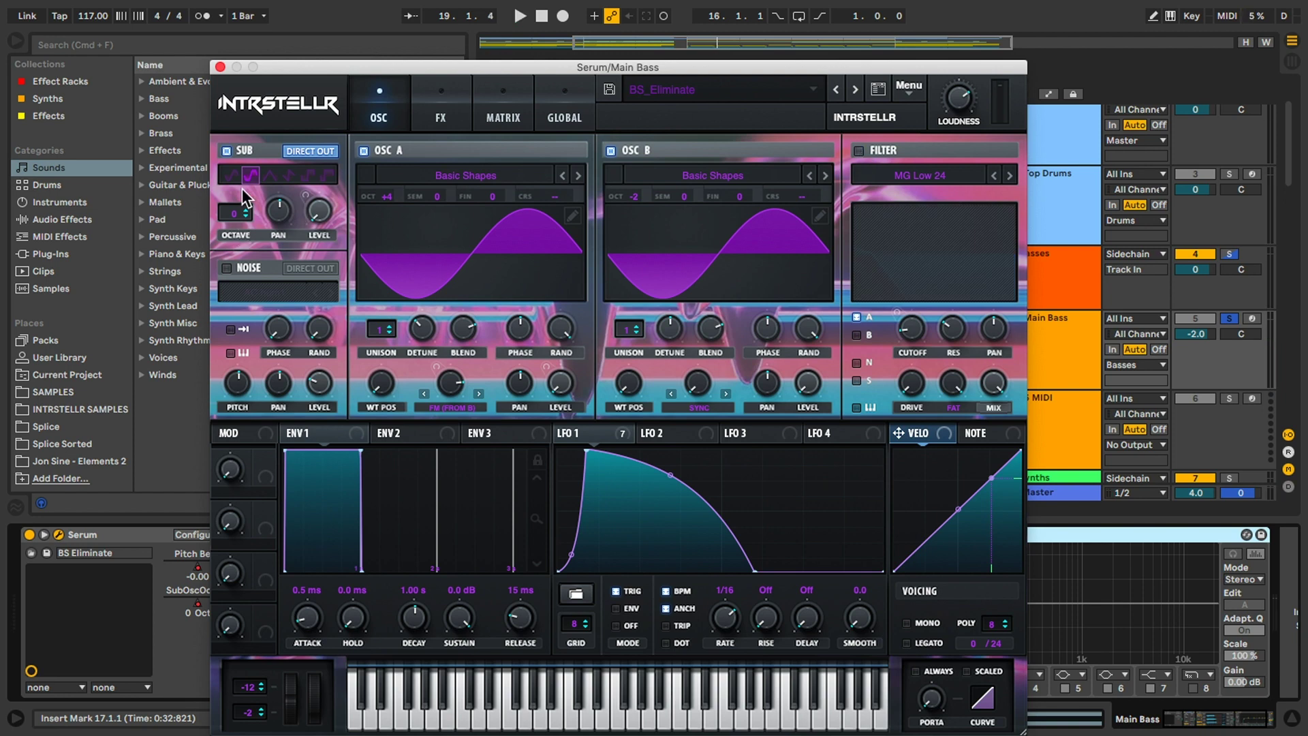
{"action": "left_click", "coordinate": [226, 152]}
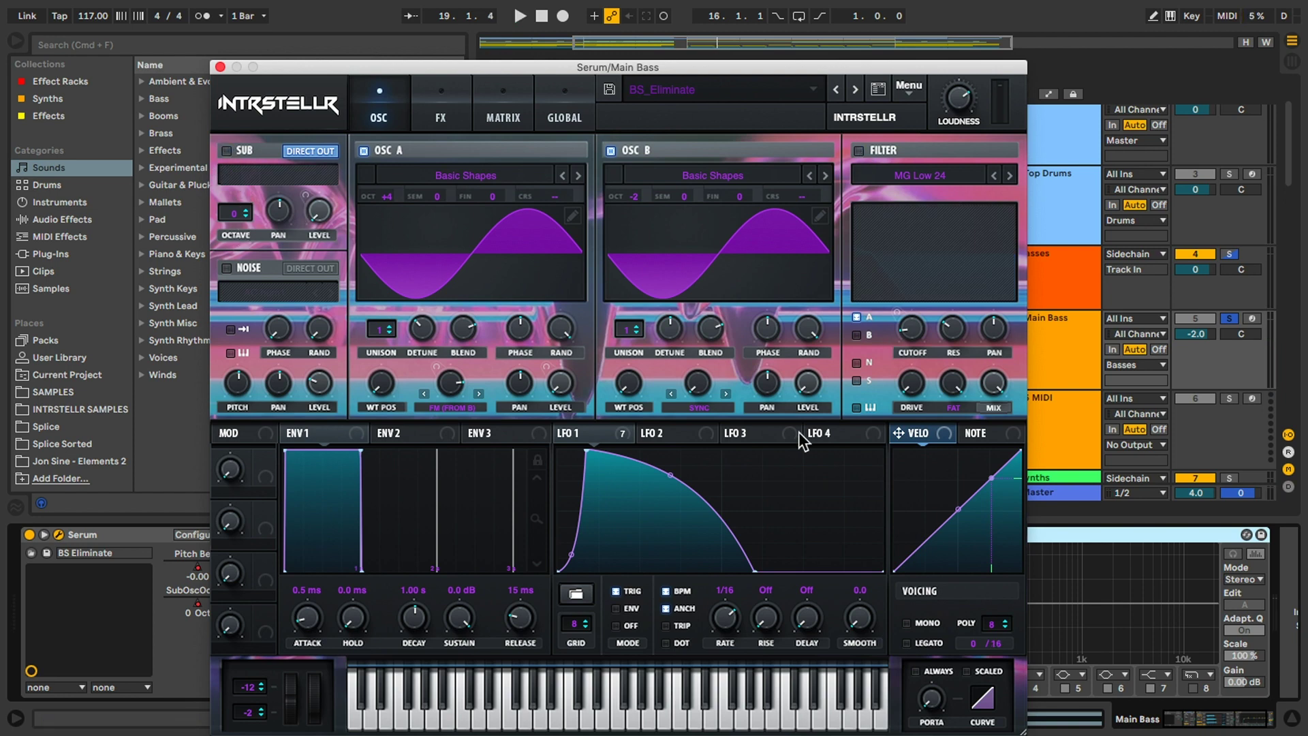
- Play the bass from bar 17 and check which Serum controls LFO 1 modulates
{"action": "key", "text": "space"}
{"action": "mouse_move", "coordinate": [595, 430]}
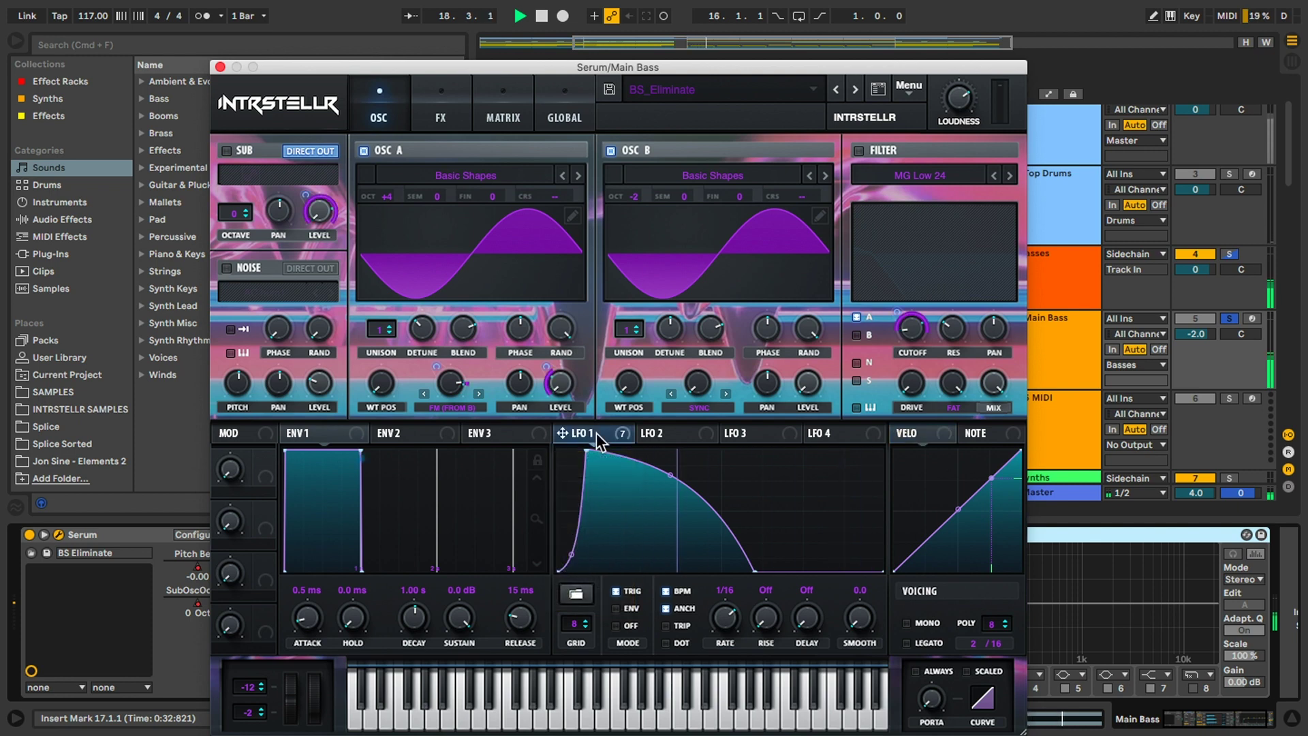
{"action": "key", "text": "space"}
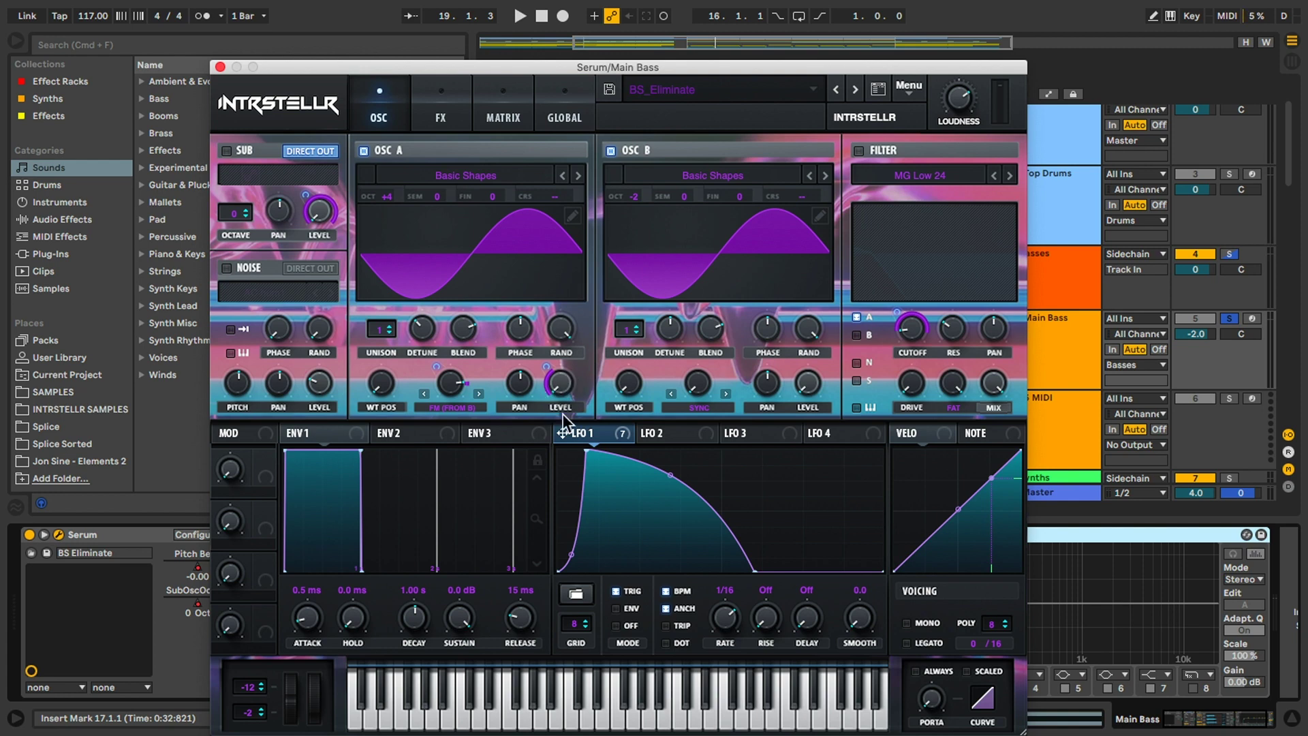
- Adjust how strongly LFO 1 modulates oscillator A's level and play the result
{"action": "mouse_move", "coordinate": [551, 359]}
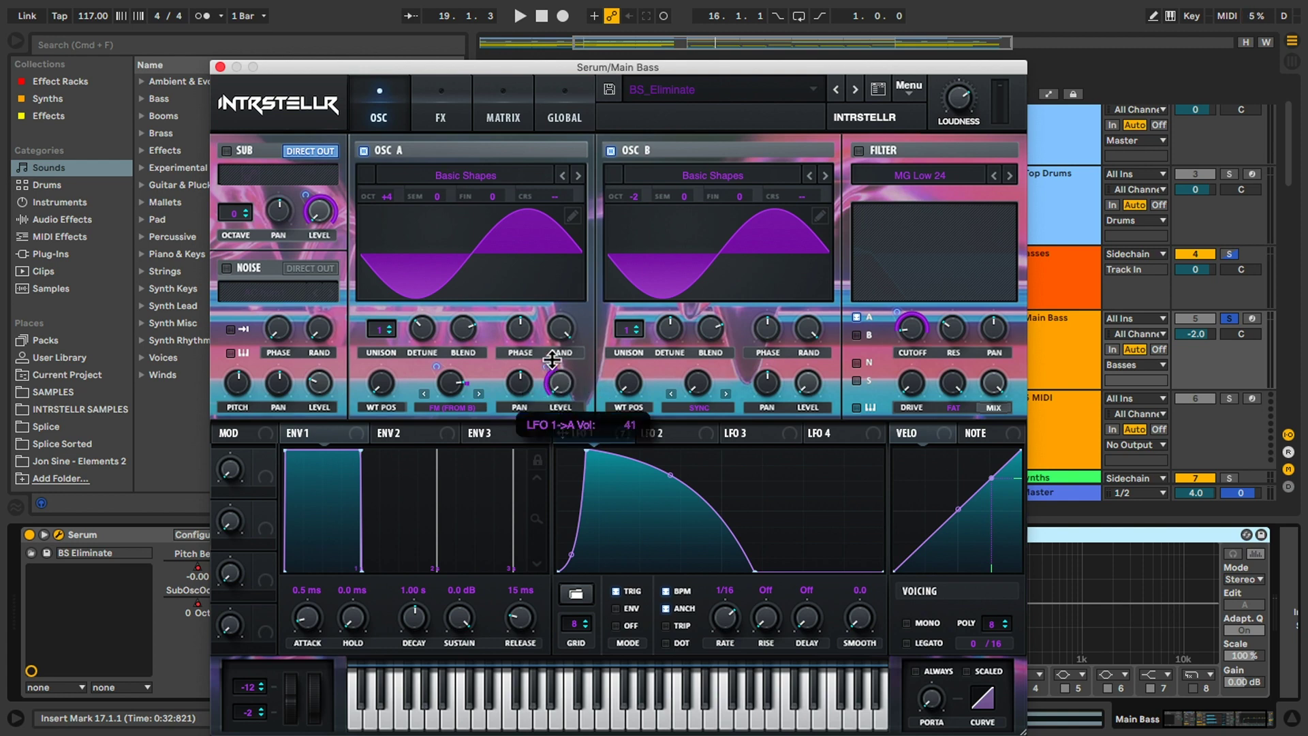
{"action": "key", "text": "space"}
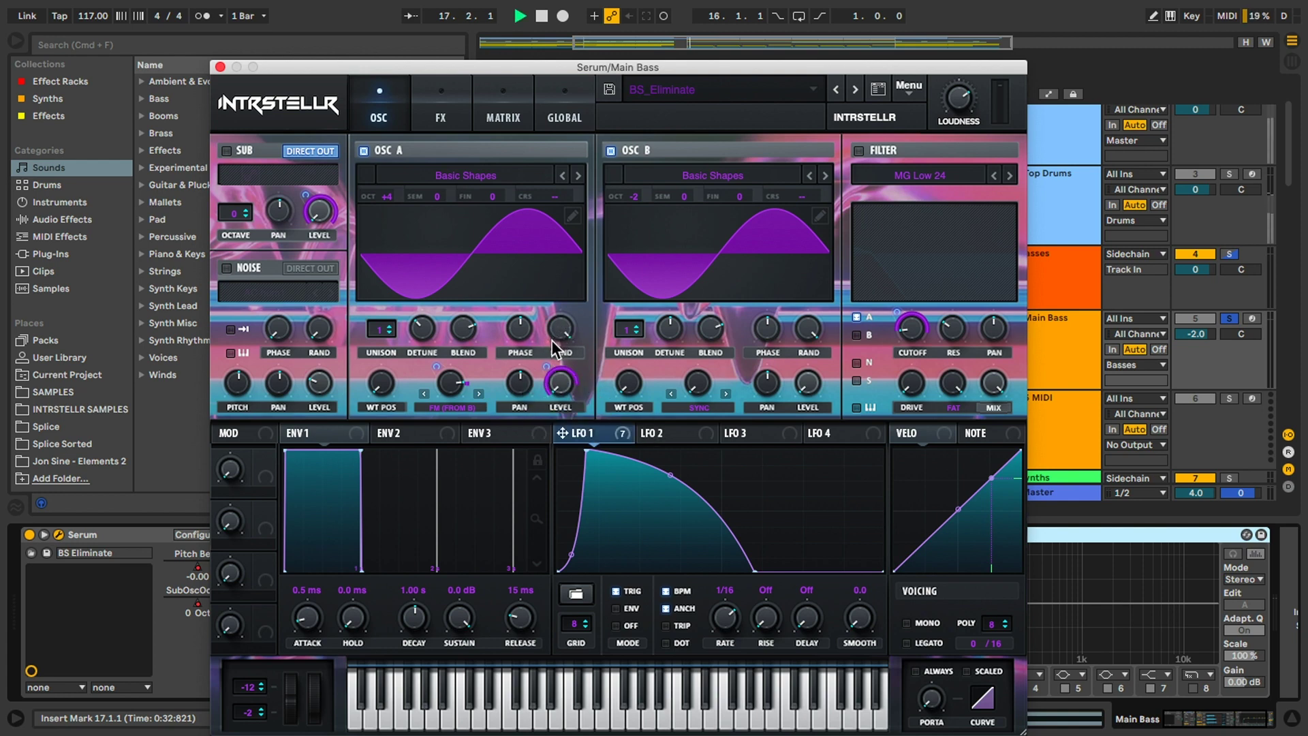
{"action": "key", "text": "space"}
{"action": "left_click_drag", "start_coordinate": [547, 368], "coordinate": [548, 382]}
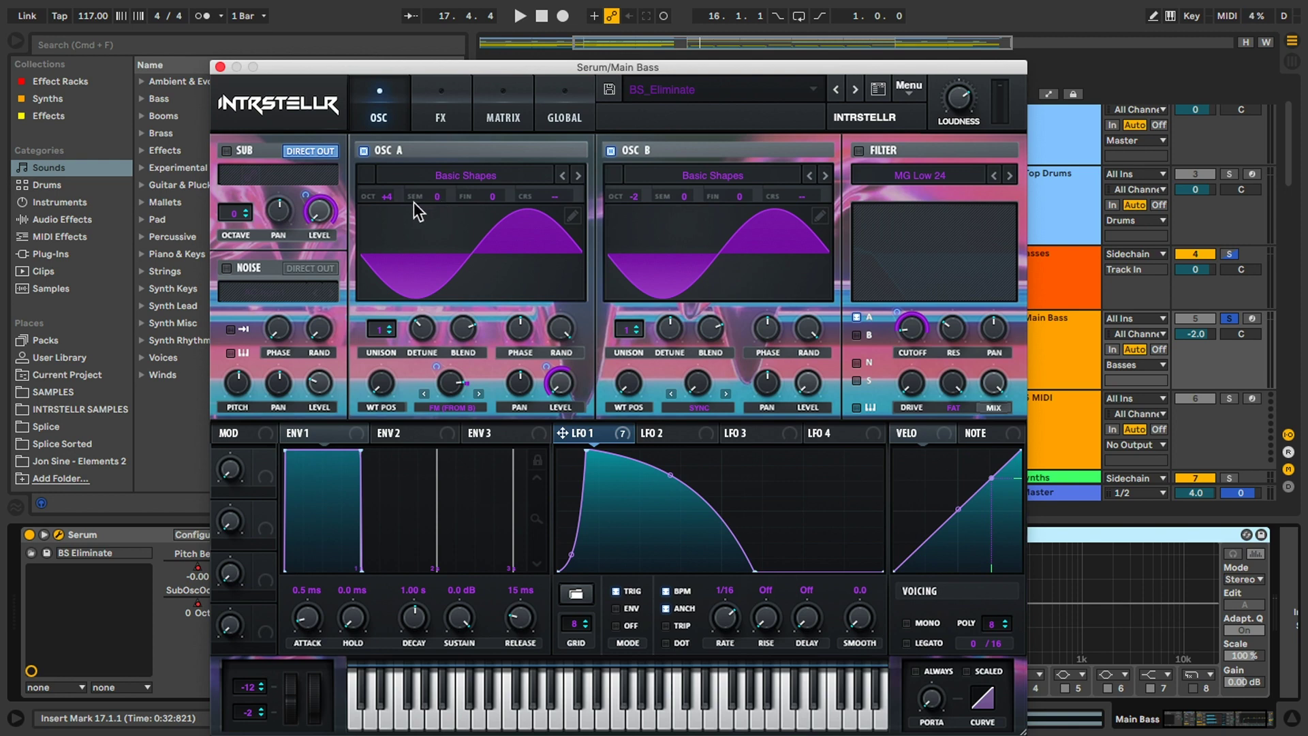
- Try oscillator B at -3 and at -4 octaves, playing the bass at each setting
{"action": "left_click_drag", "start_coordinate": [635, 198], "coordinate": [653, 293]}
{"action": "mouse_move", "coordinate": [642, 186]}
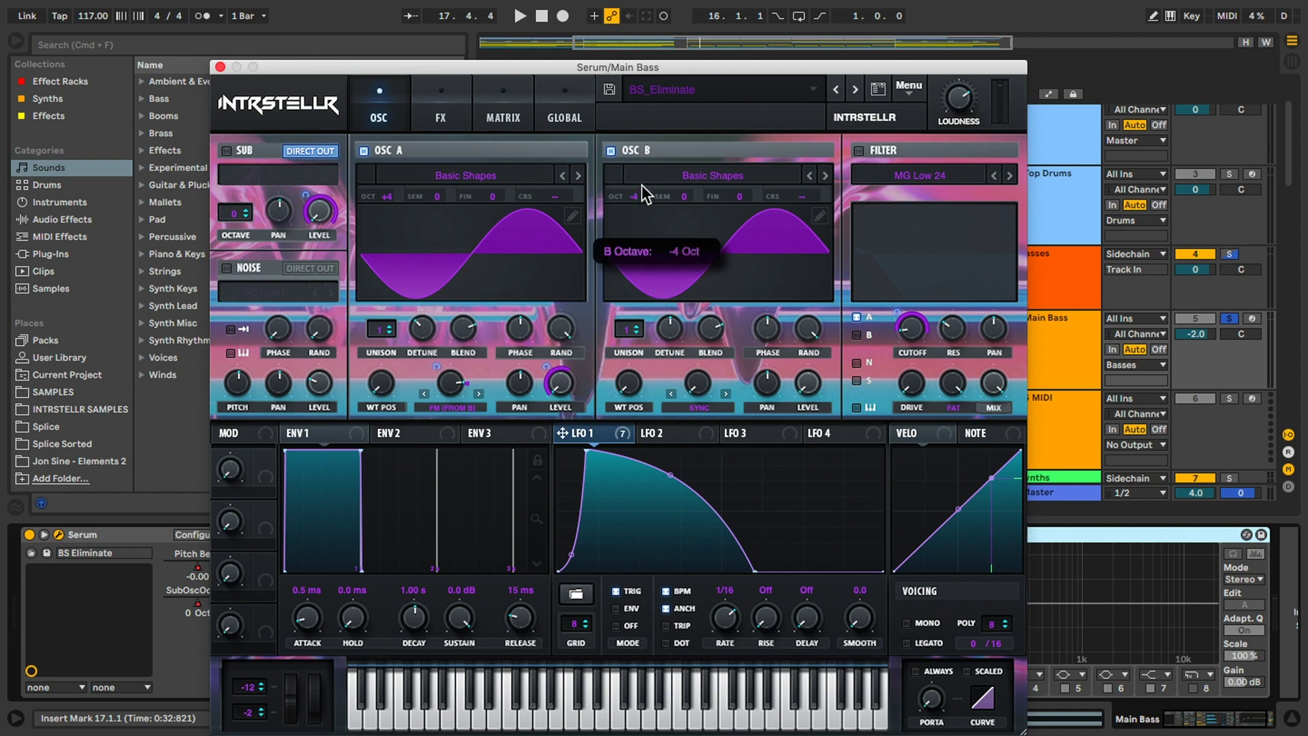
{"action": "key", "text": "space"}
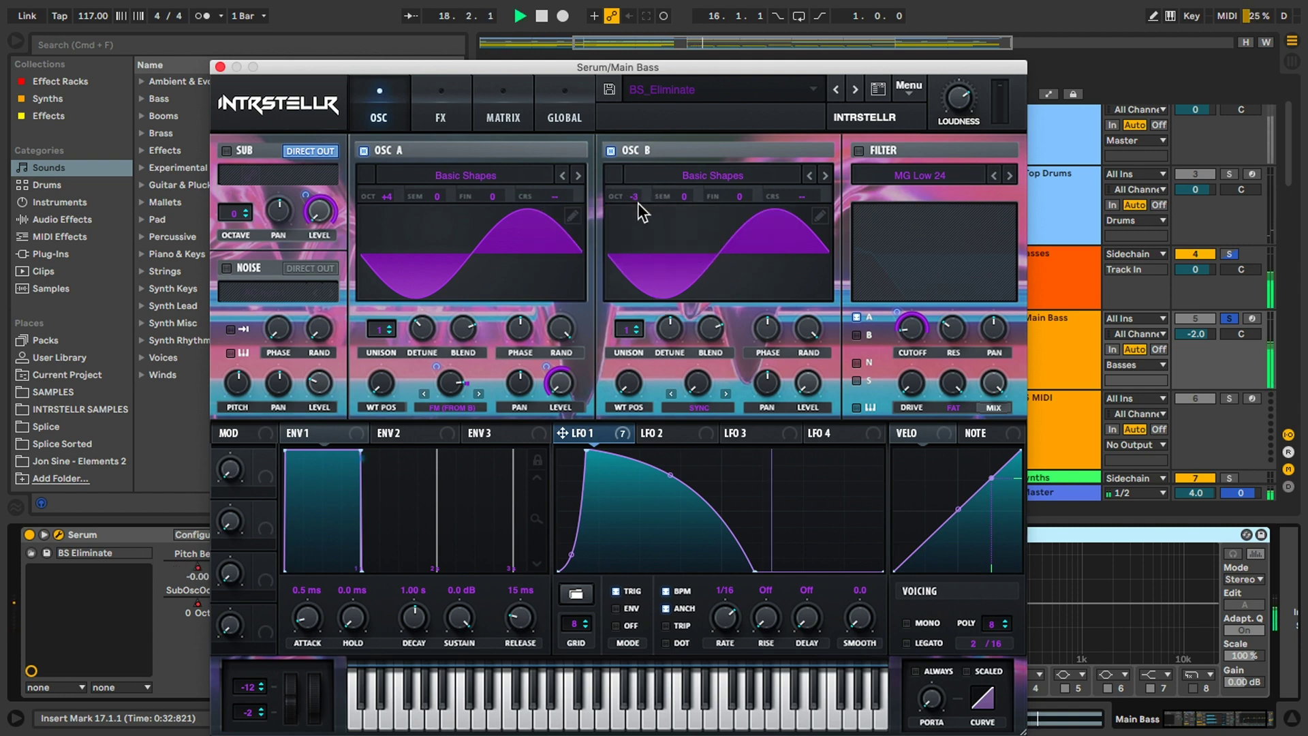
{"action": "key", "text": "space"}
{"action": "left_click_drag", "start_coordinate": [638, 203], "coordinate": [646, 243]}
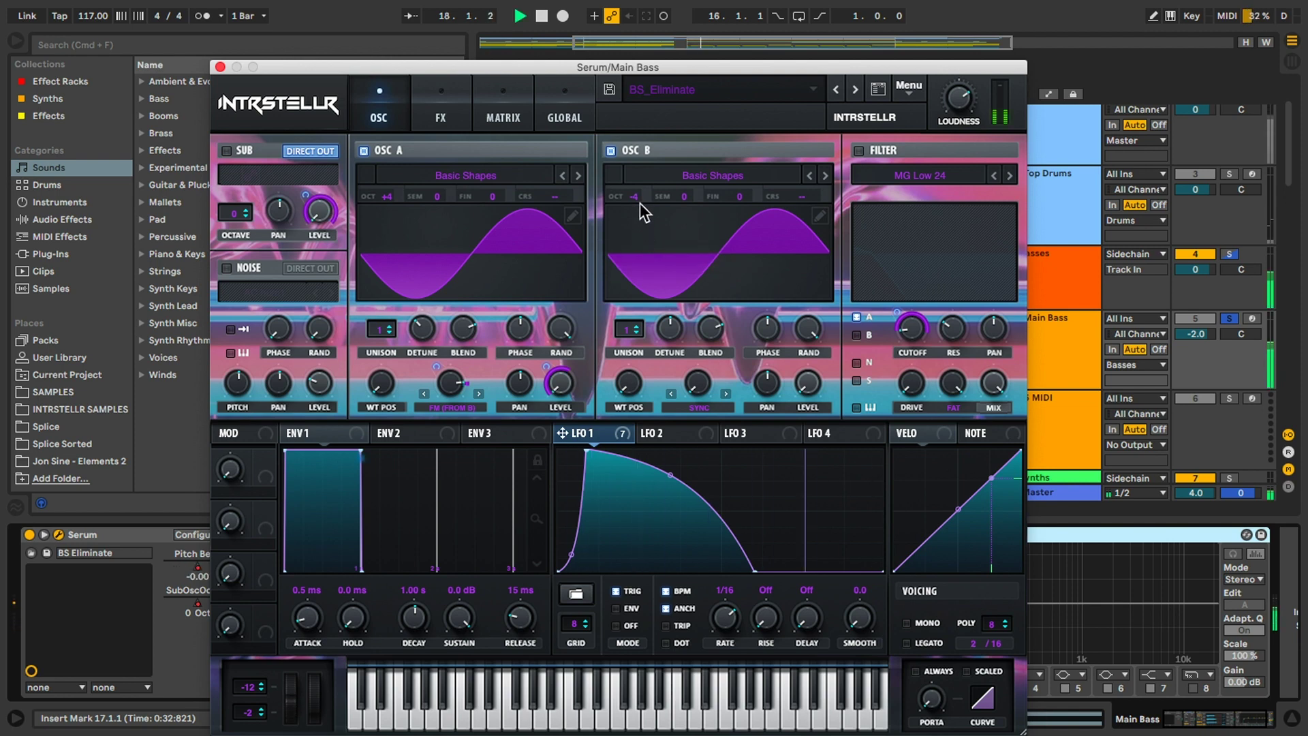
{"action": "key", "text": "space"}
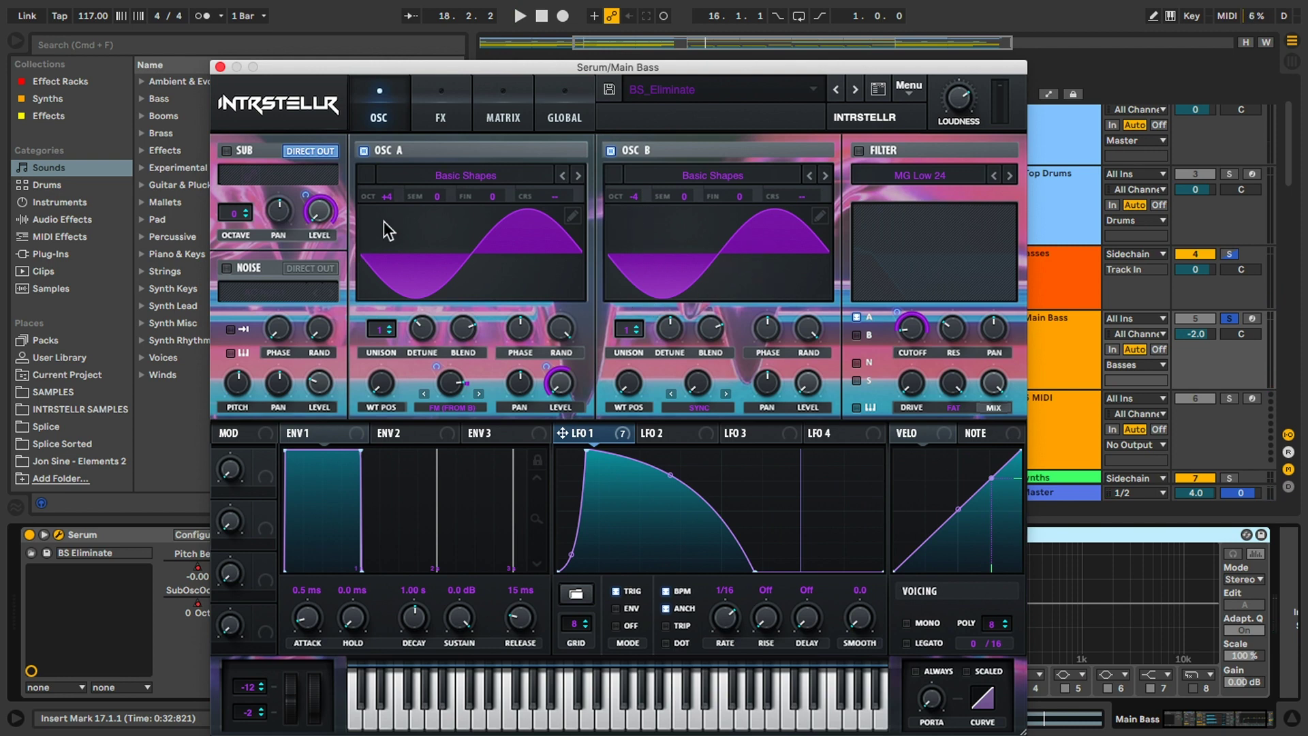
- Try oscillator B at -1 octave and play the bass
{"action": "left_click_drag", "start_coordinate": [652, 197], "coordinate": [653, 169]}
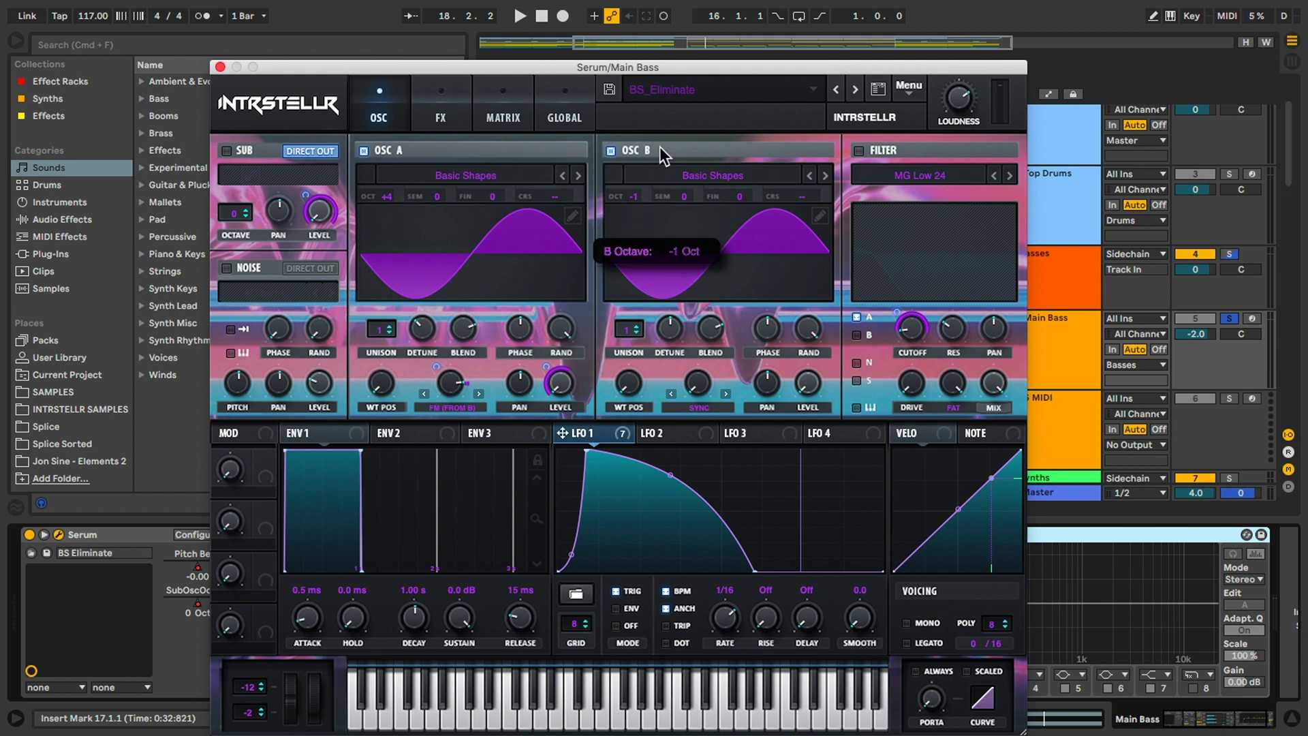
{"action": "key", "text": "space"}
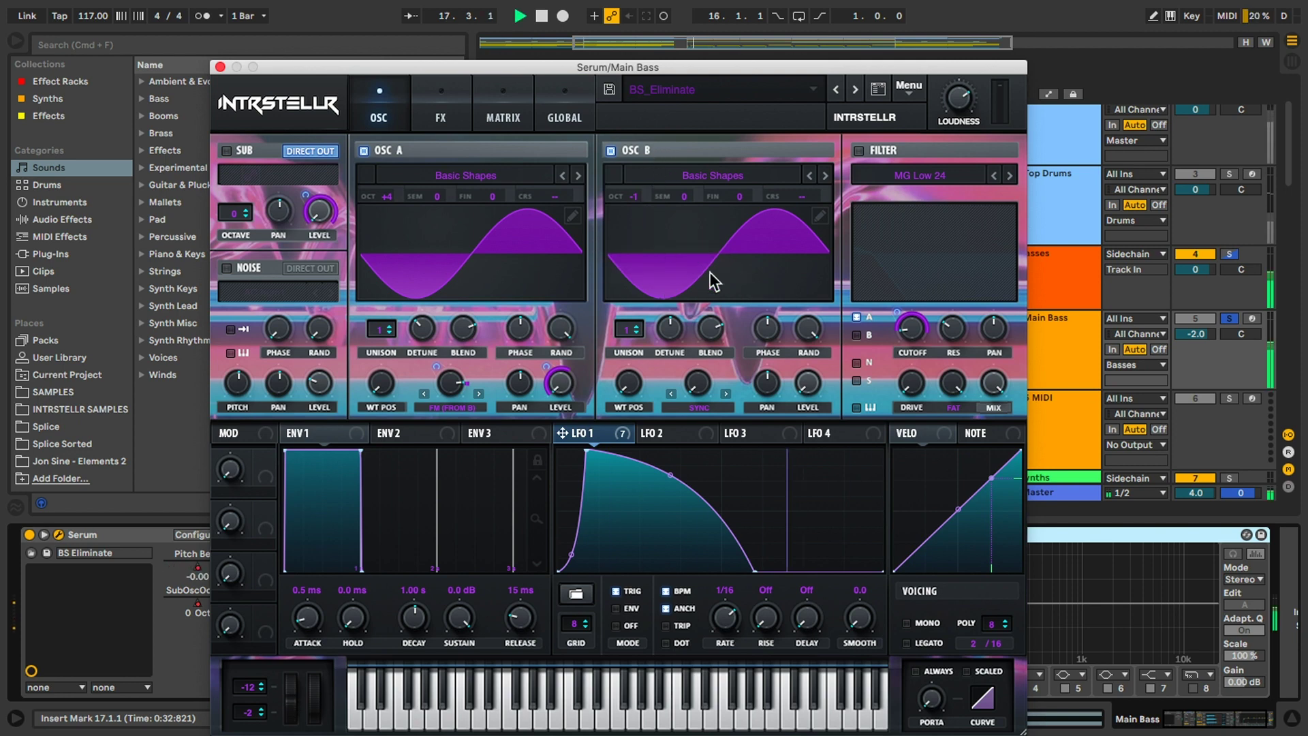
{"action": "key", "text": "space"}
- Set oscillator B to -2 octaves and play the bass
{"action": "left_click_drag", "start_coordinate": [636, 197], "coordinate": [665, 234]}
{"action": "key", "text": "space"}
{"action": "key", "text": "space"}
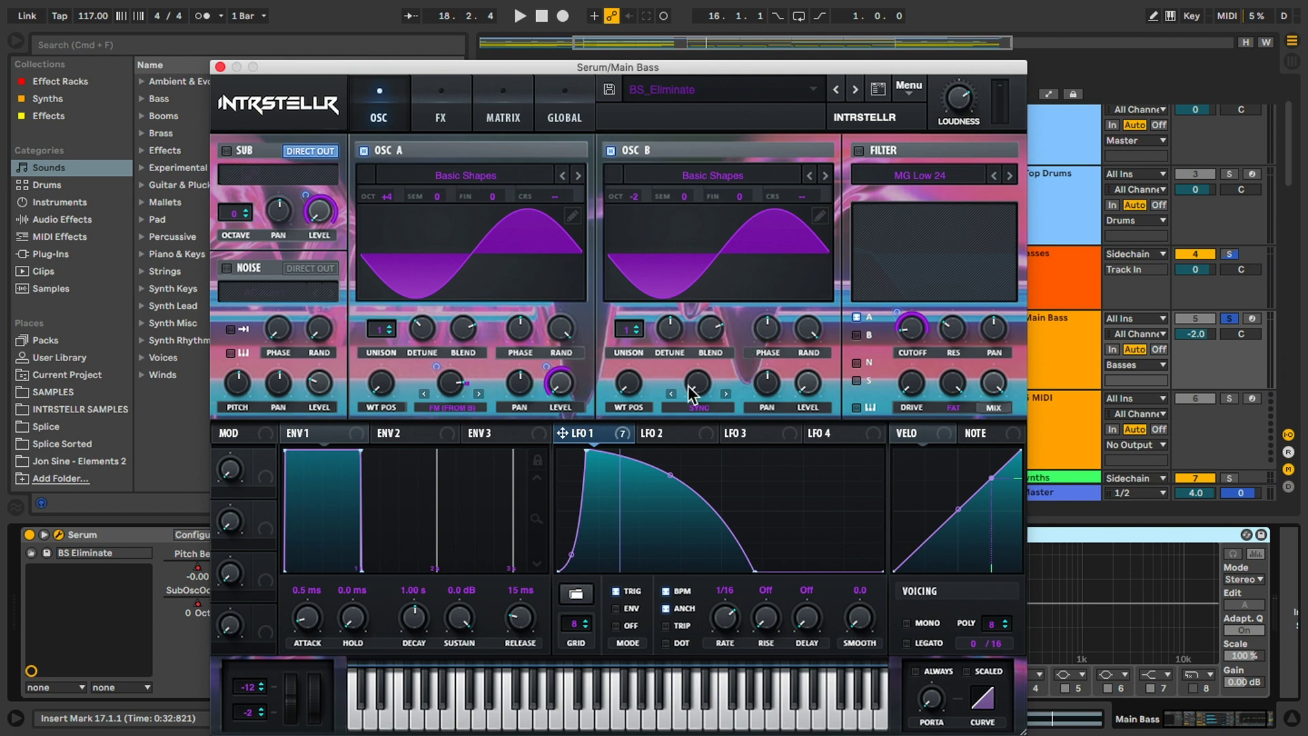
- Look through oscillator B's warp modes, keeping Sync (No Window), and check its warp amount
{"action": "left_click", "coordinate": [712, 406]}
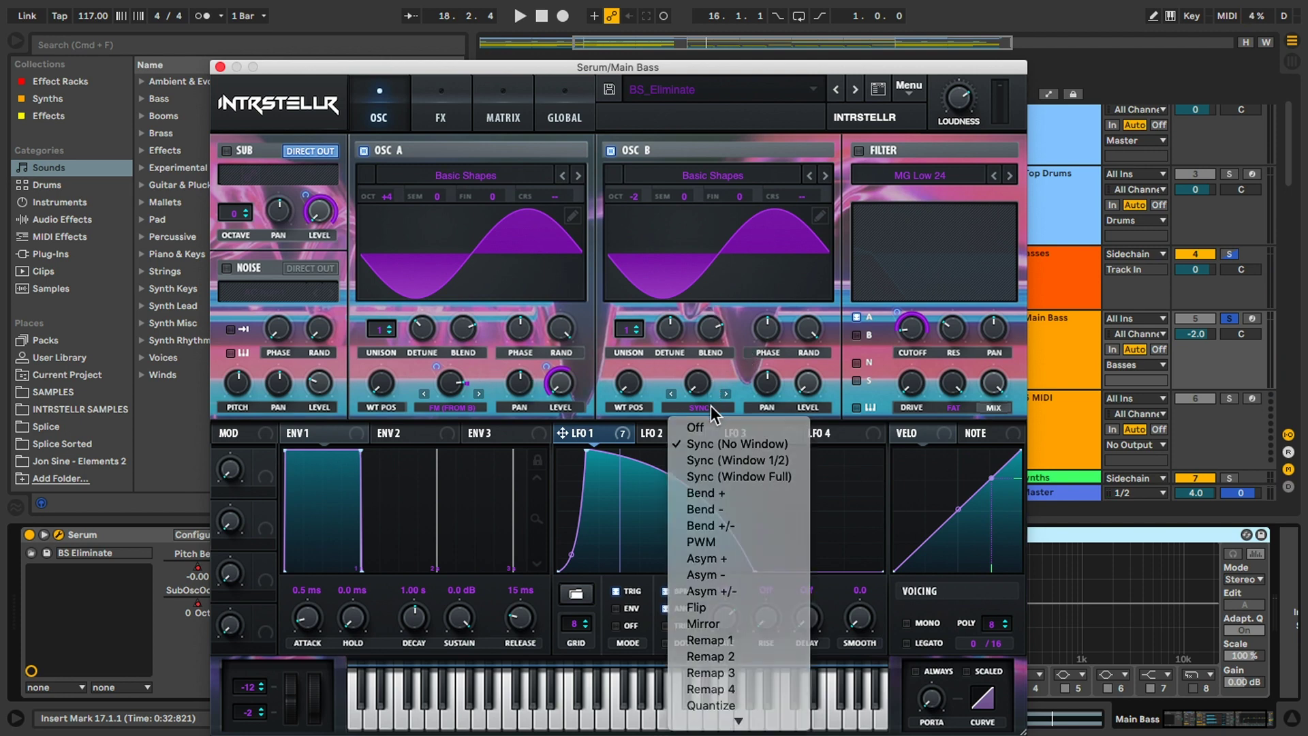
{"action": "left_click", "coordinate": [724, 514]}
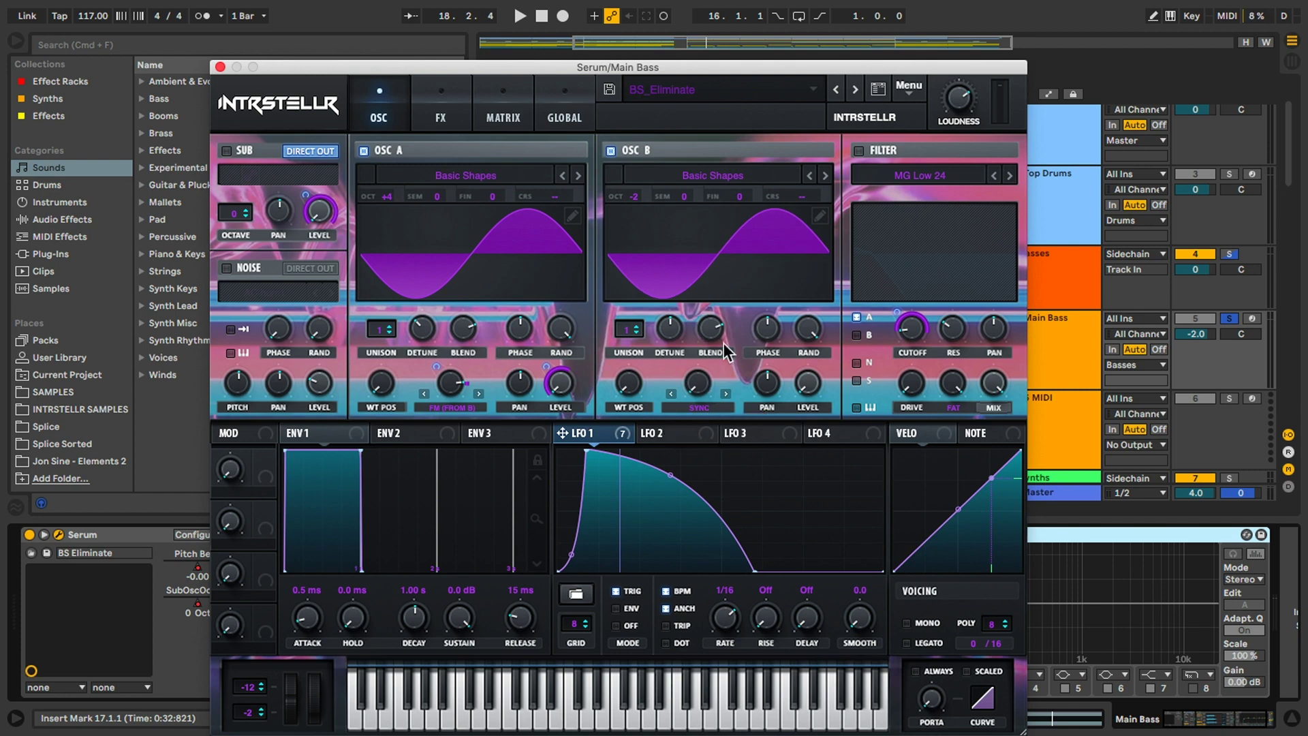
{"action": "left_click_drag", "start_coordinate": [699, 395], "coordinate": [749, 446]}
- Switch on Serum's MG Low 24 filter and the sub oscillator, and play the bass
{"action": "left_click", "coordinate": [860, 151]}
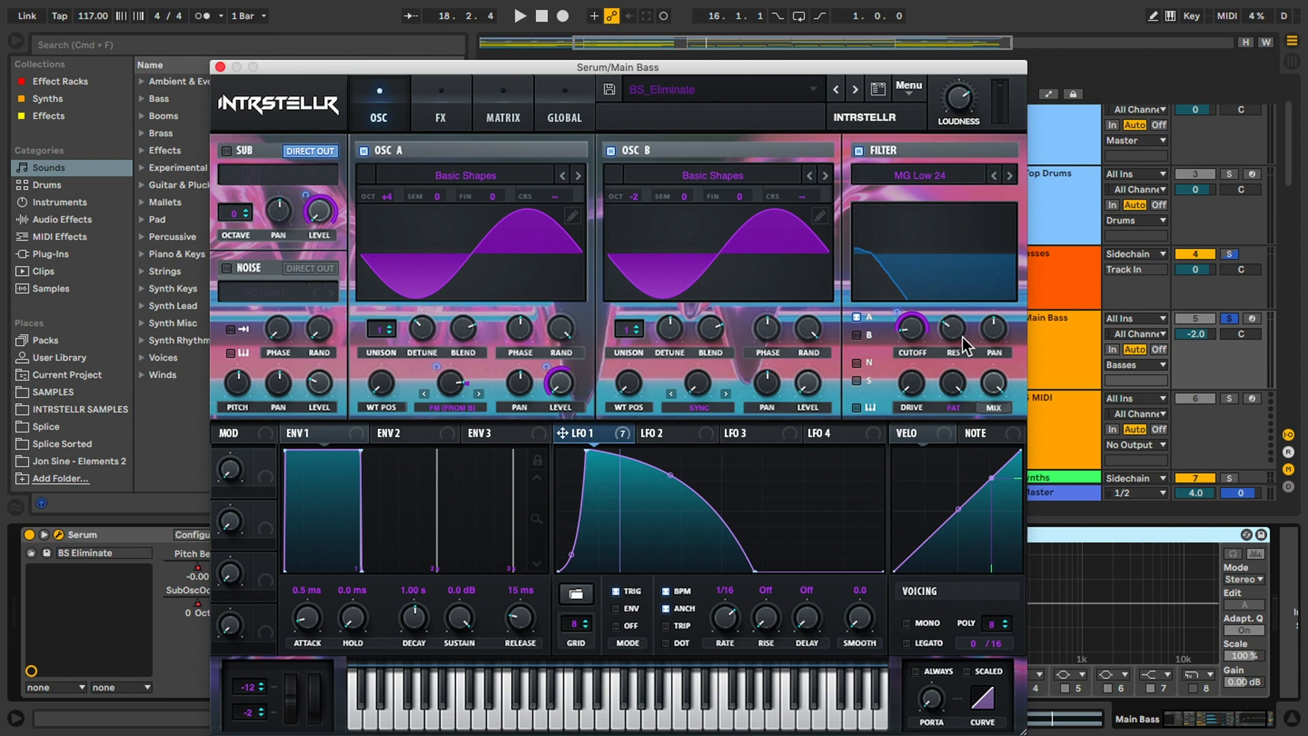
{"action": "left_click", "coordinate": [226, 151]}
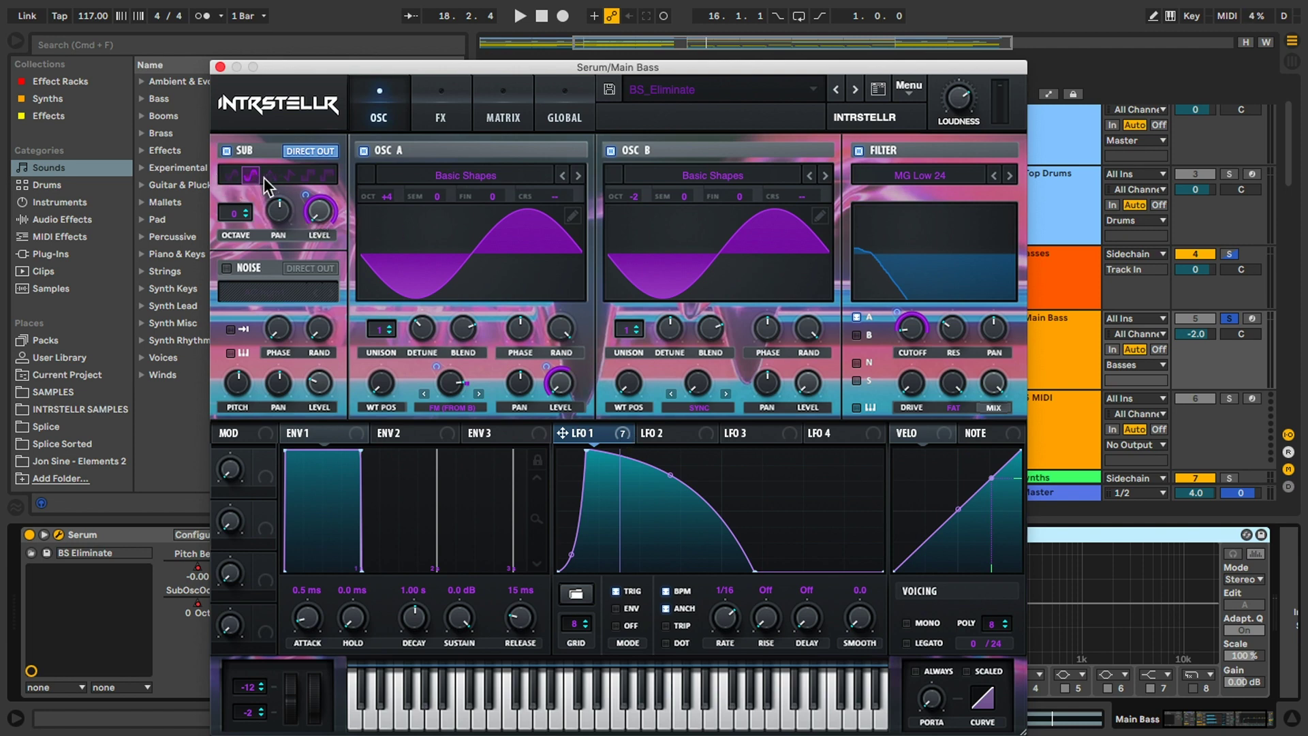
{"action": "key", "text": "space"}
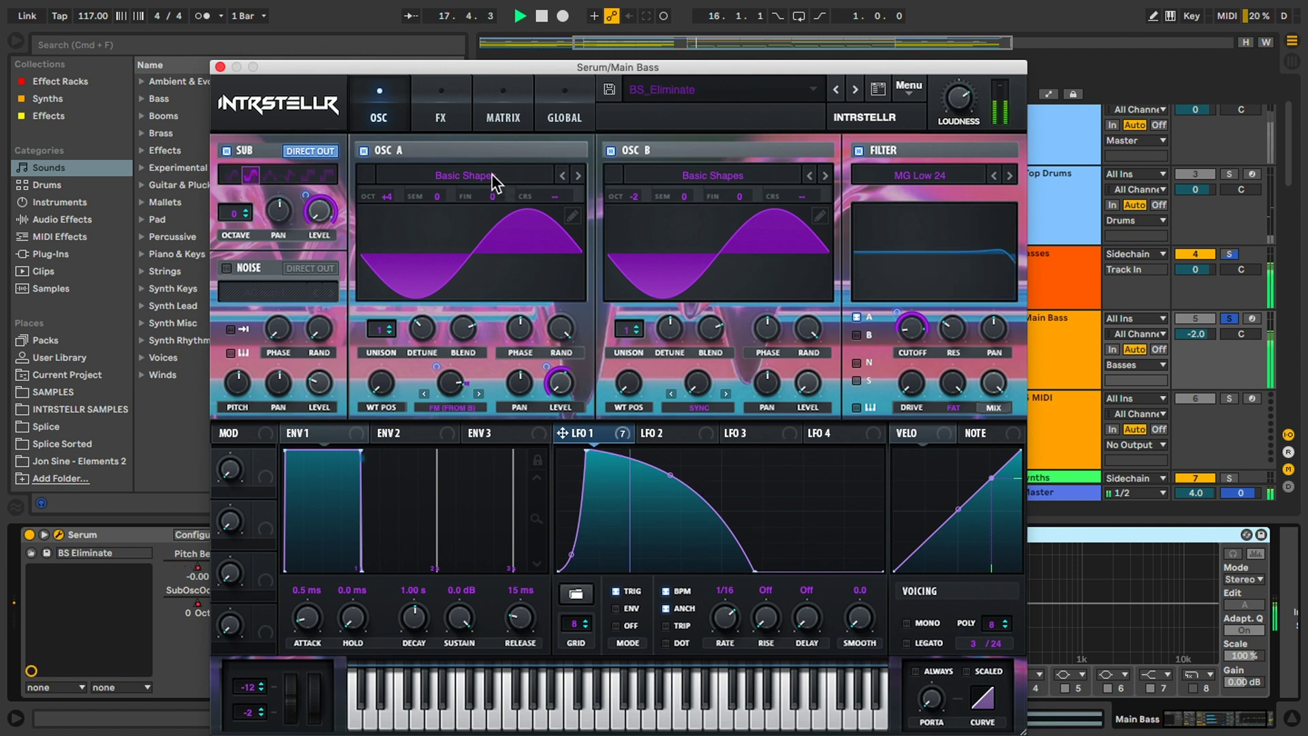
- Stop playback and switch on Serum's Hyper/Dimension and Distortion effects
{"action": "key", "text": "space"}
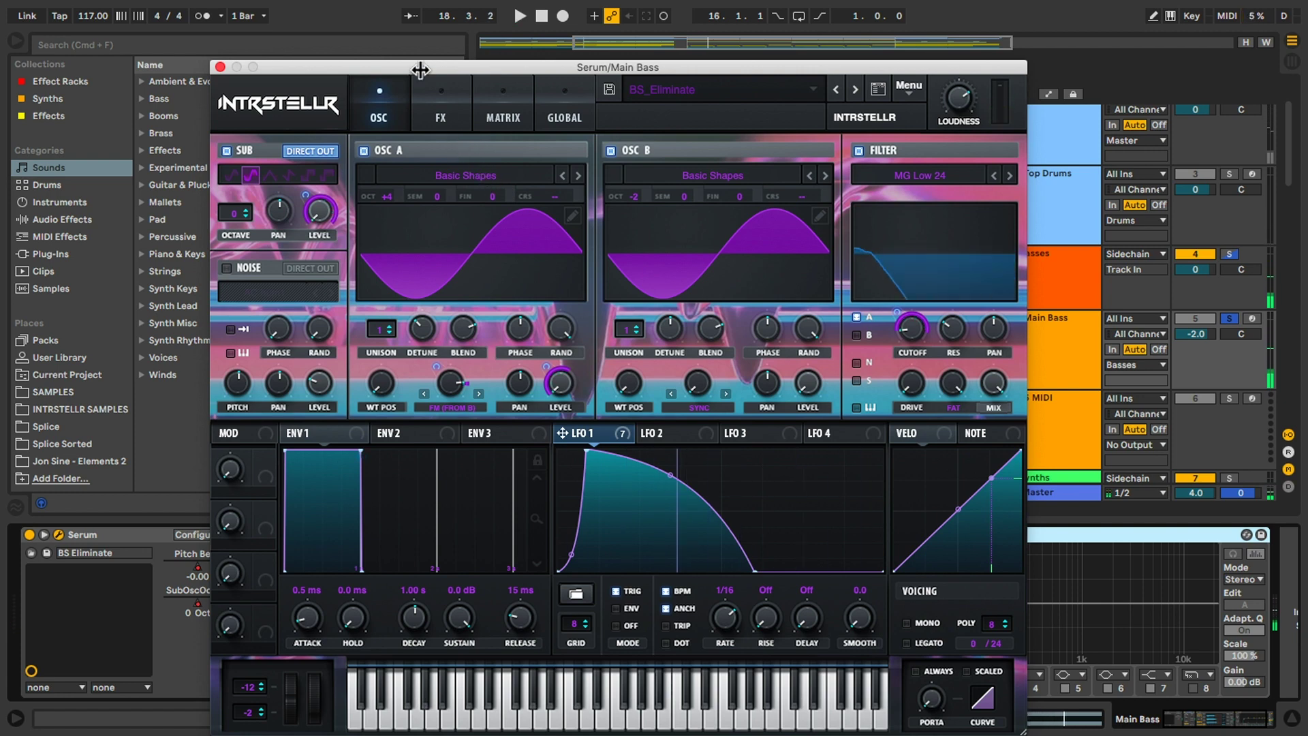
{"action": "left_click", "coordinate": [440, 102]}
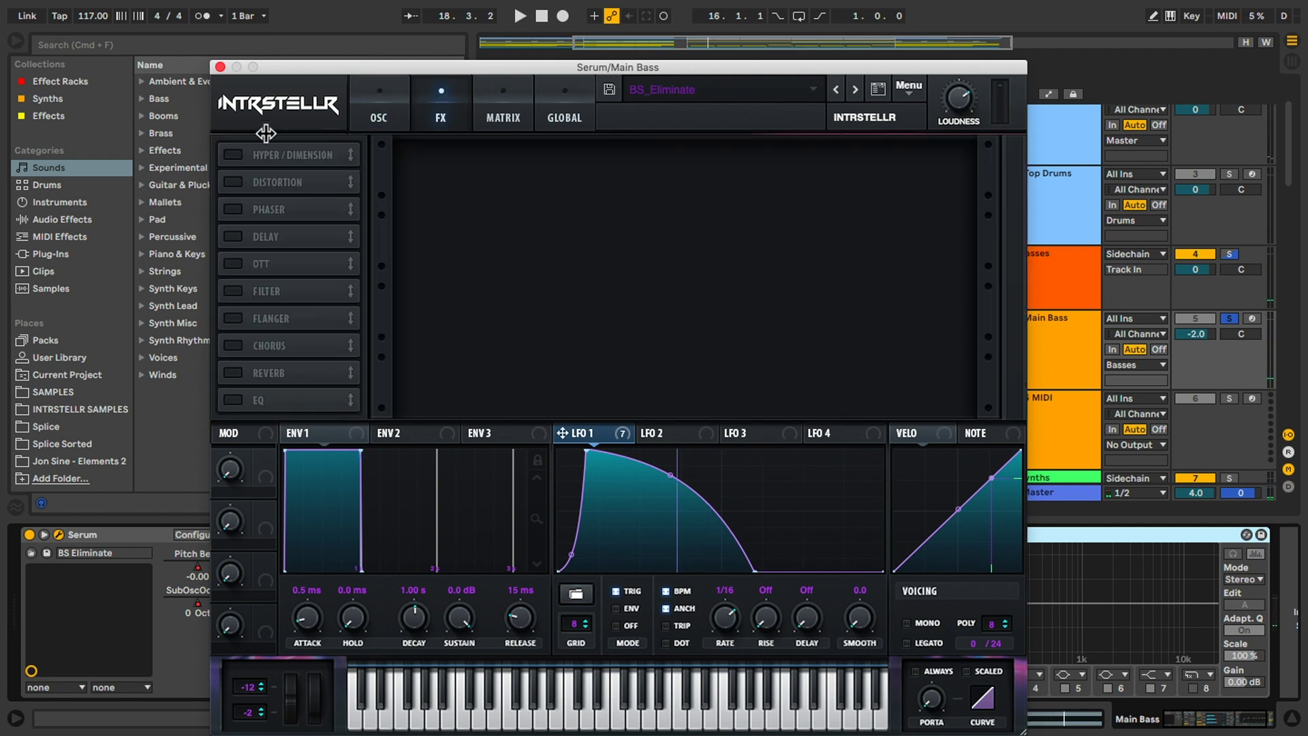
{"action": "left_click", "coordinate": [230, 155]}
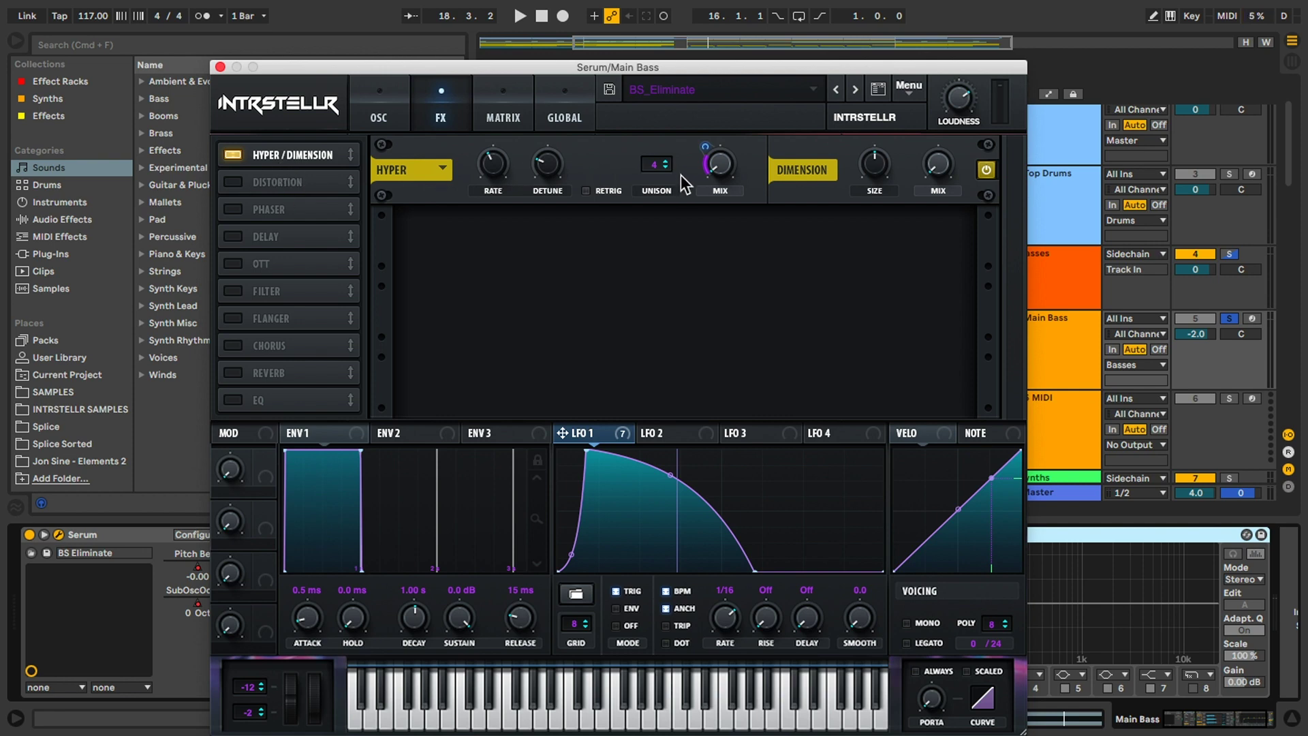
{"action": "left_click", "coordinate": [234, 183]}
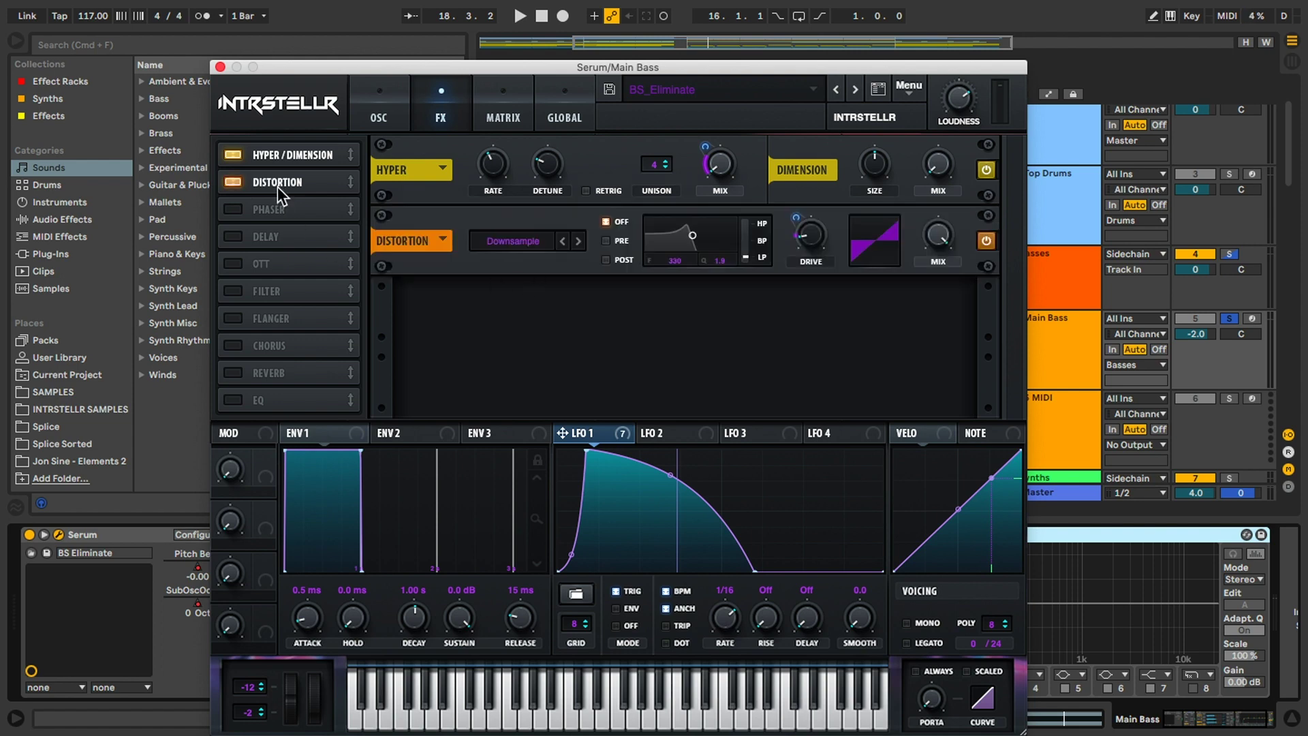
- Check the distortion type list, keeping Downsample, and play the bass while comparing it with Distortion bypassed and active
{"action": "left_click", "coordinate": [515, 242]}
{"action": "left_click", "coordinate": [520, 245]}
{"action": "key", "text": "space"}
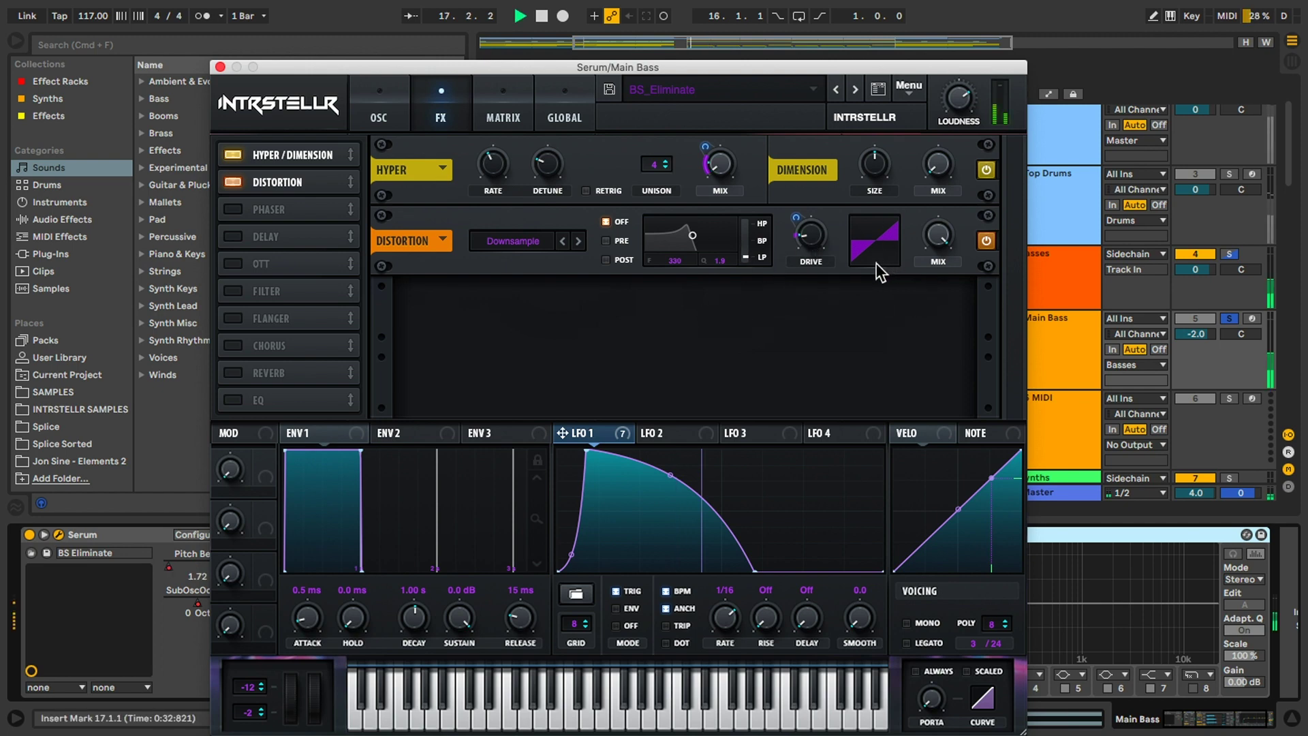
{"action": "left_click", "coordinate": [232, 185]}
{"action": "left_click", "coordinate": [231, 186]}
{"action": "key", "text": "space"}
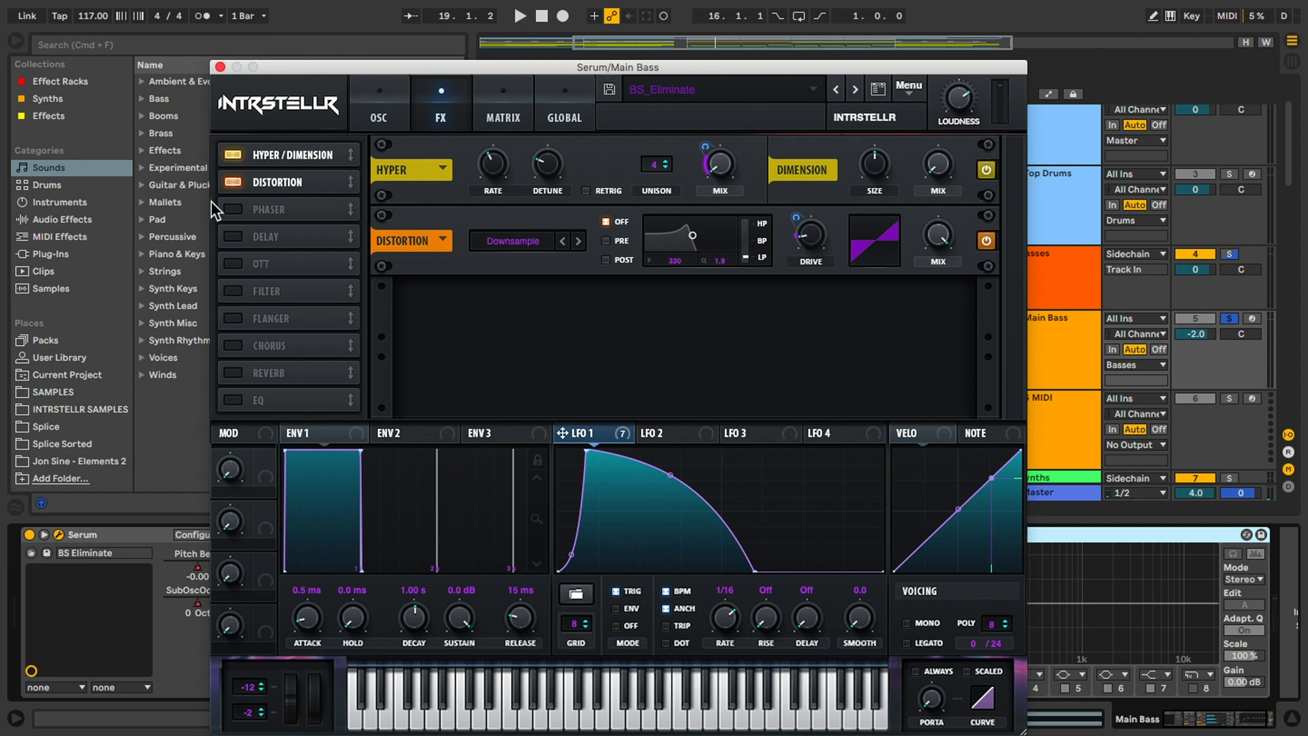
- Revisit Serum's oscillator view, and switch on the Phaser and Delay effects
{"action": "left_click", "coordinate": [379, 117]}
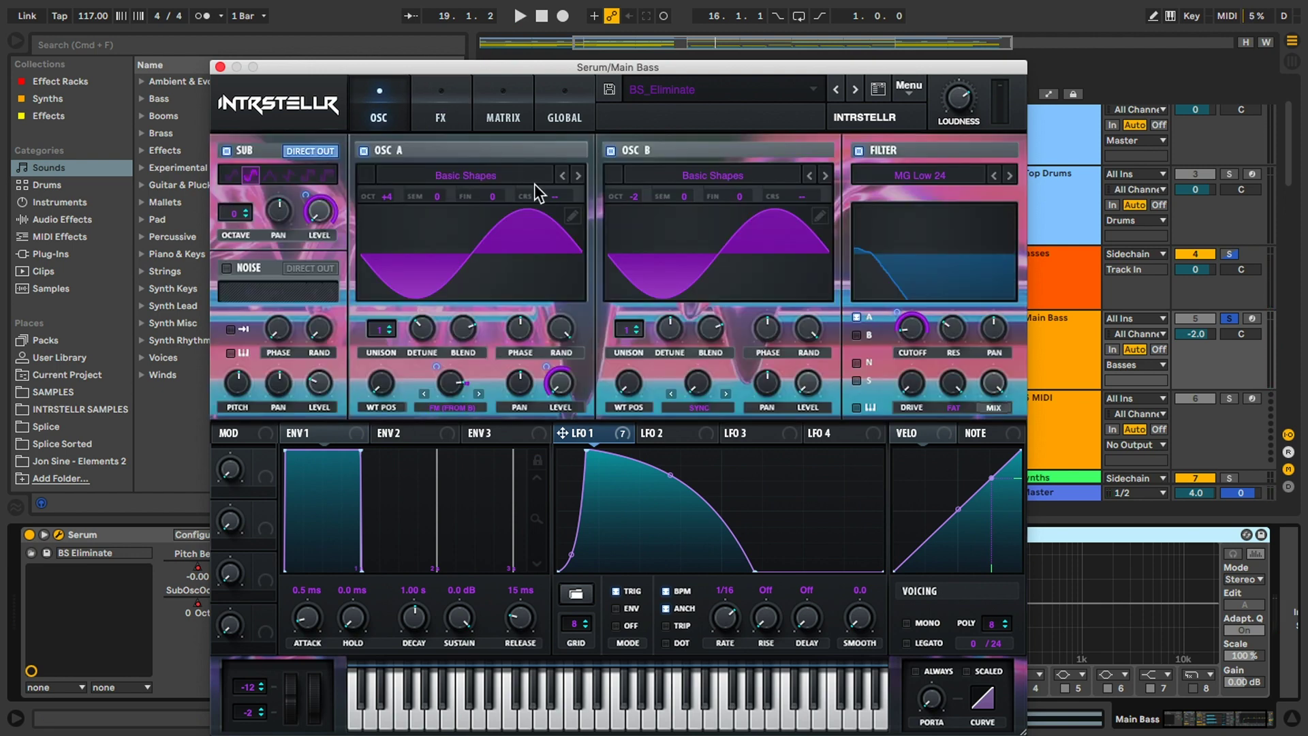
{"action": "left_click", "coordinate": [441, 117]}
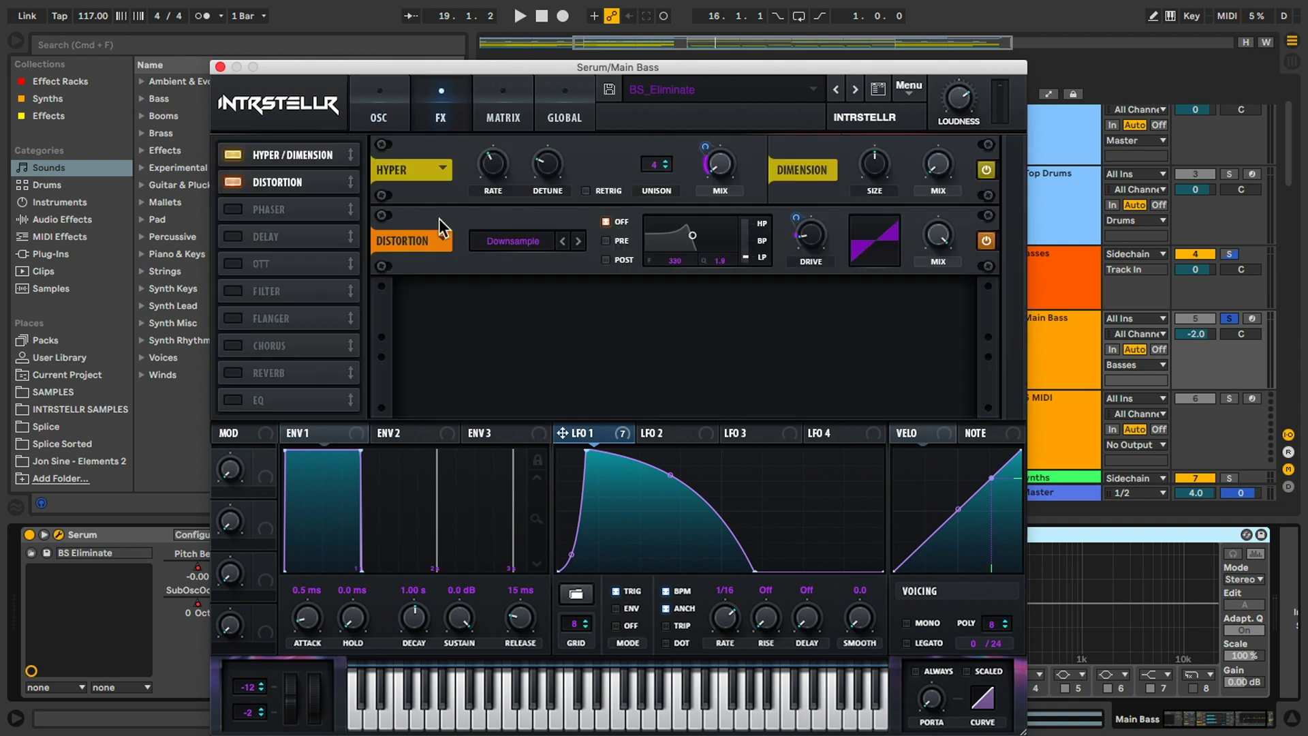
{"action": "left_click", "coordinate": [232, 210]}
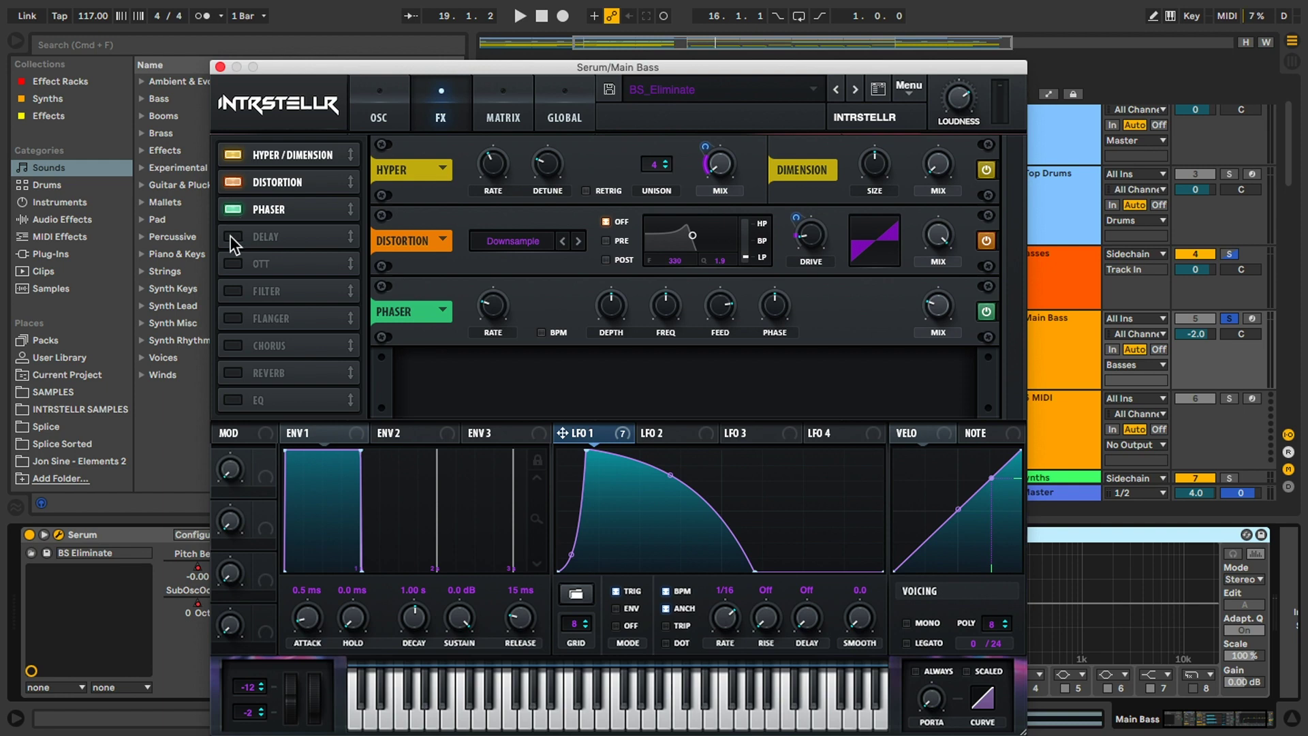
{"action": "left_click", "coordinate": [231, 236]}
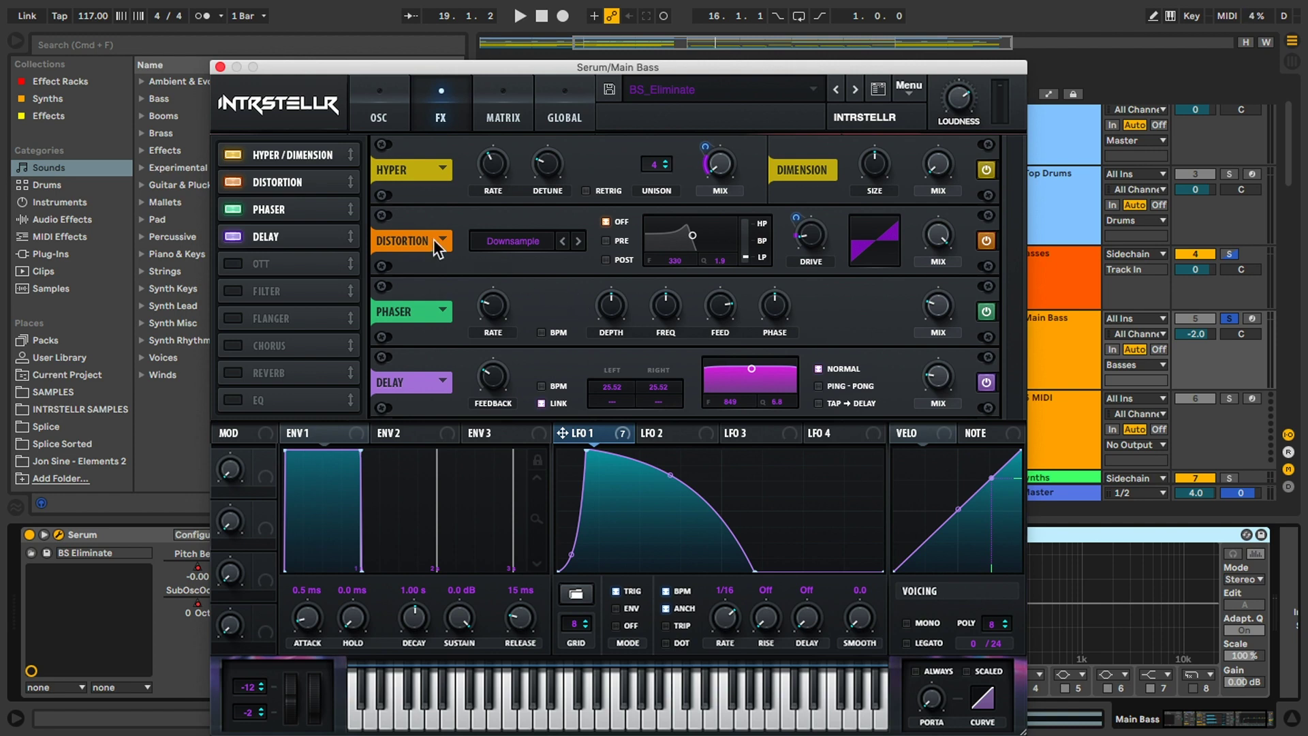
- Play the bass and compare it with Serum's Delay bypassed and active
{"action": "key", "text": "space"}
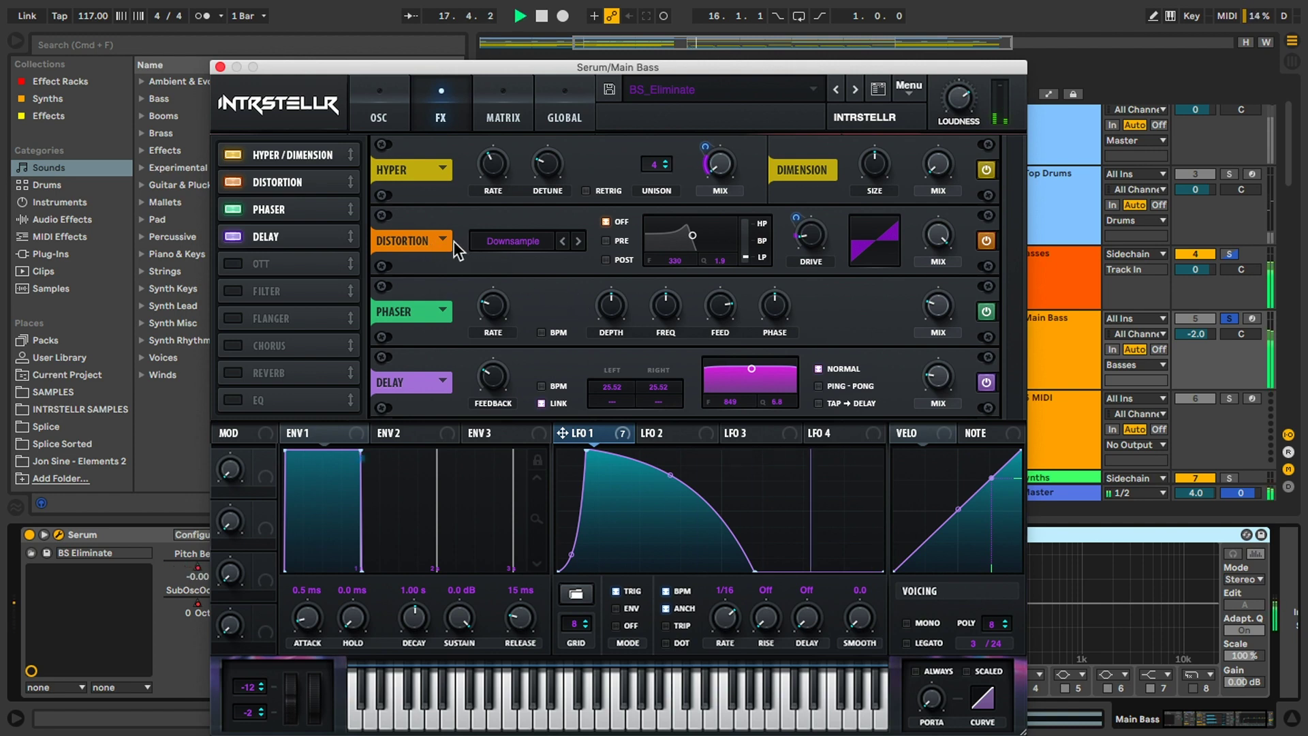
{"action": "left_click", "coordinate": [230, 236]}
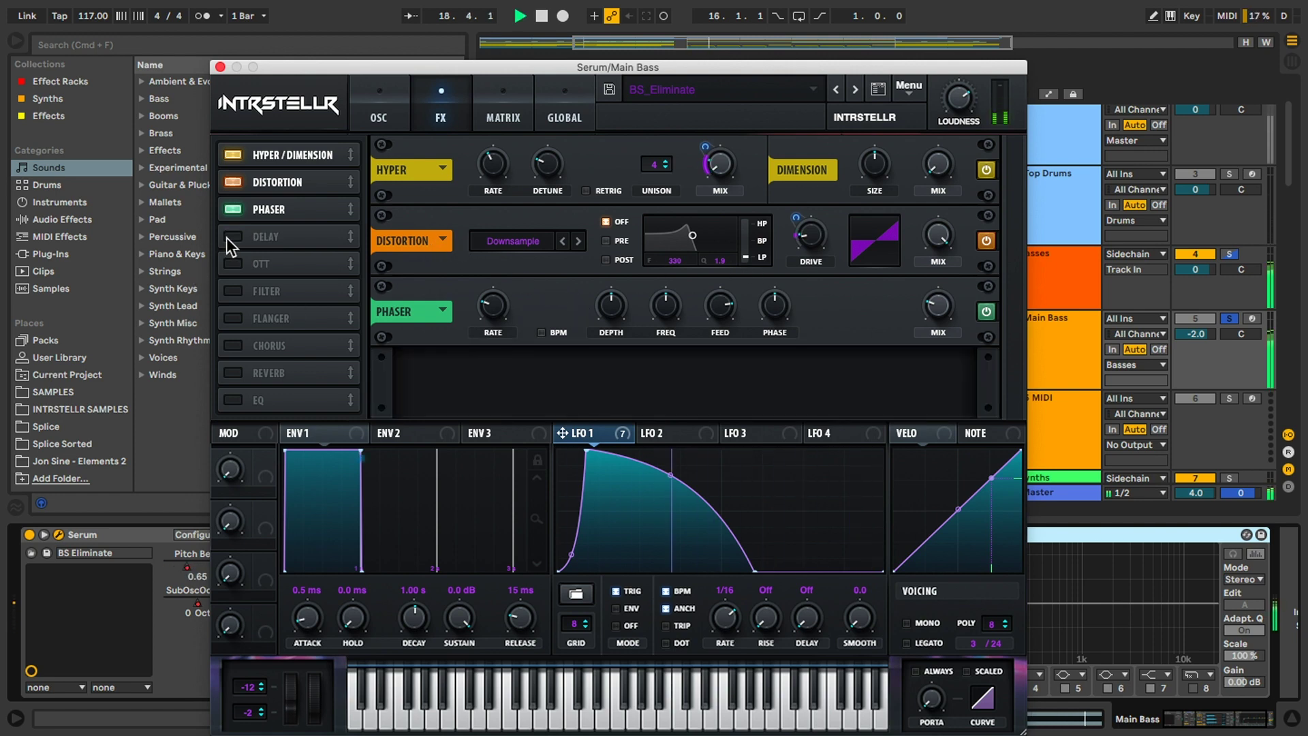
{"action": "left_click", "coordinate": [231, 237]}
{"action": "key", "text": "space"}
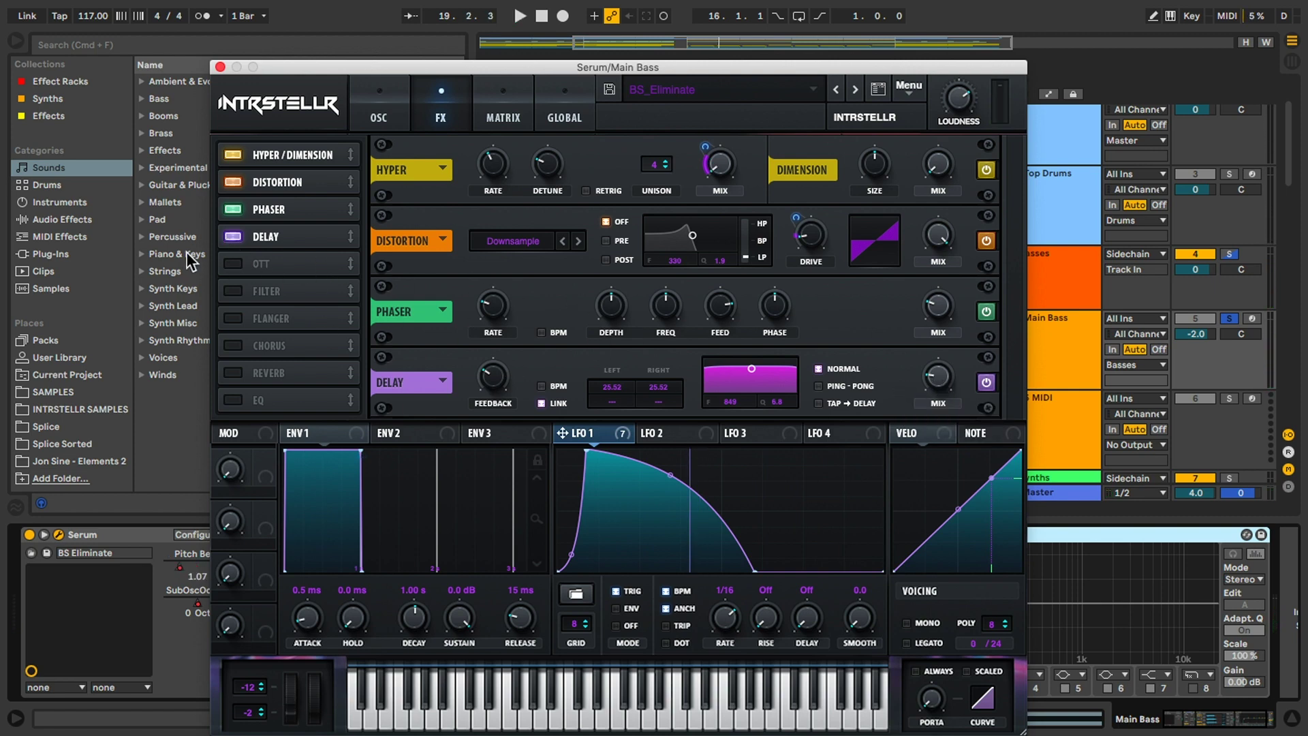
- Switch on Serum's OTT and High 12 Filter effects, and play the bass from the oscillator view
{"action": "left_click", "coordinate": [242, 263]}
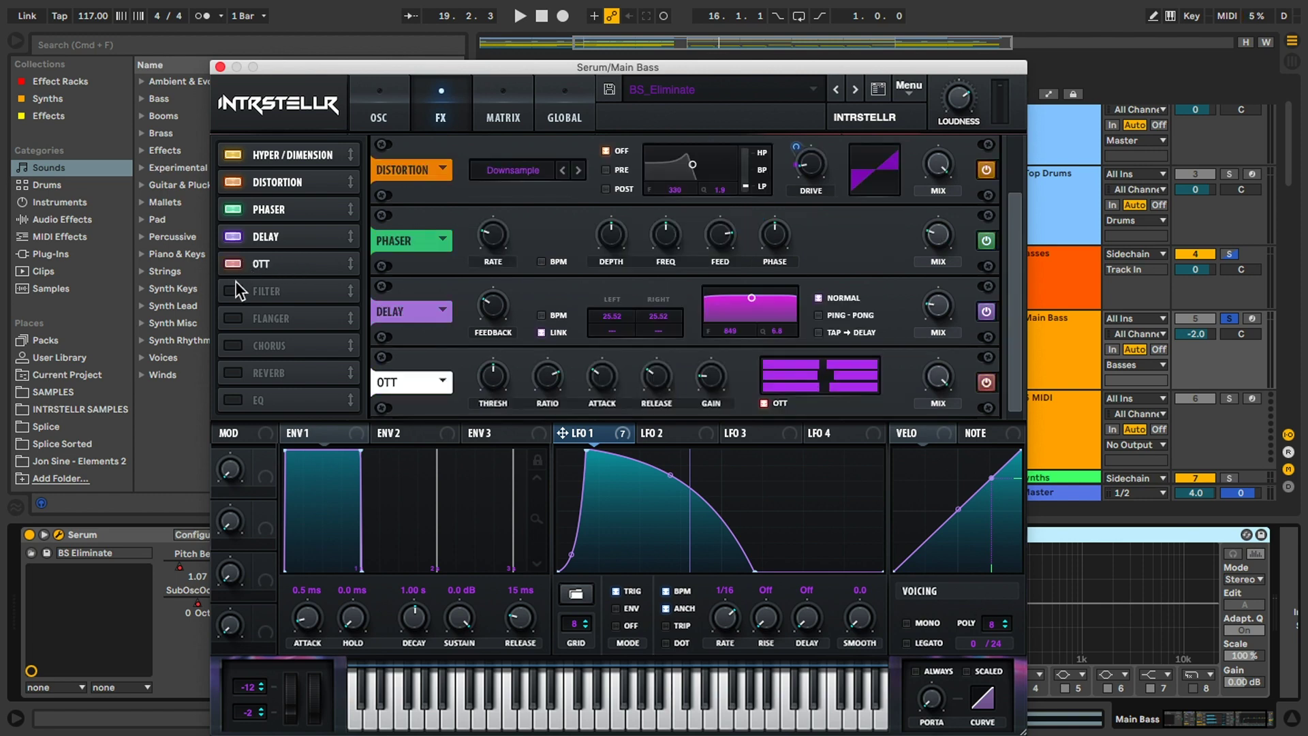
{"action": "left_click", "coordinate": [235, 290]}
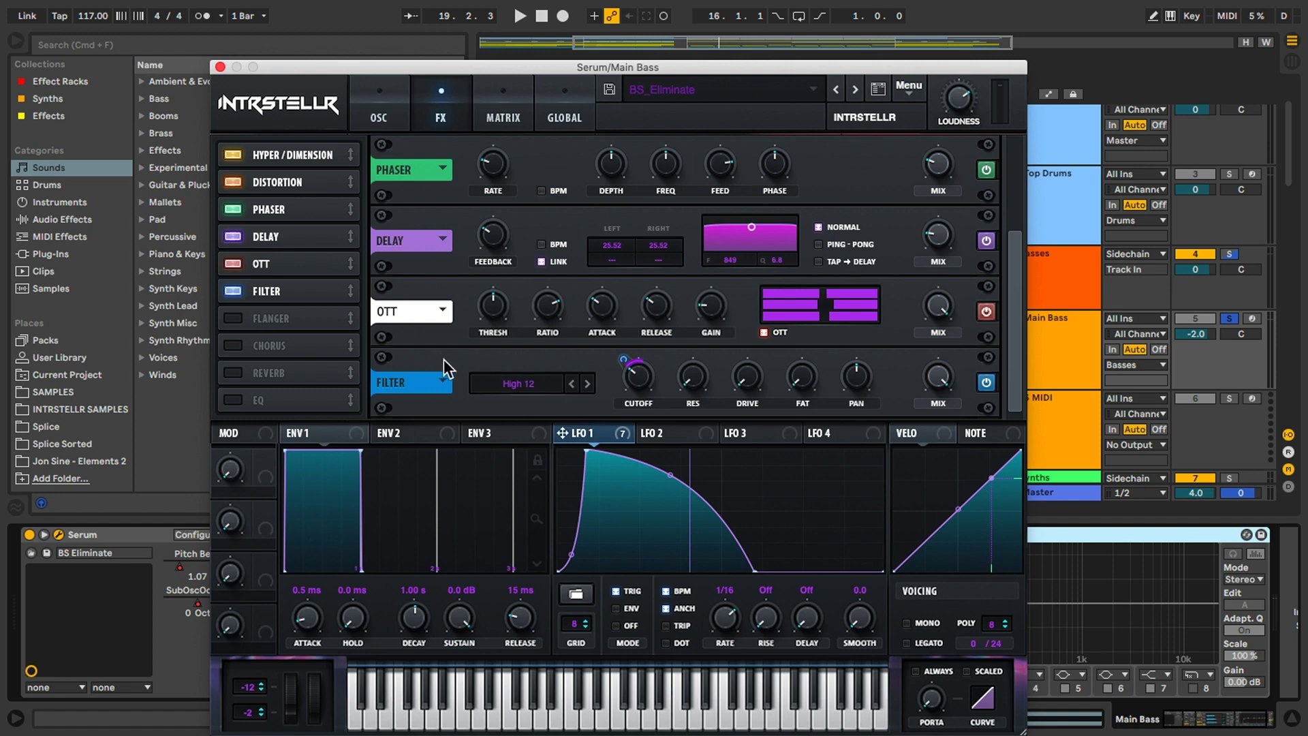
{"action": "left_click", "coordinate": [375, 113]}
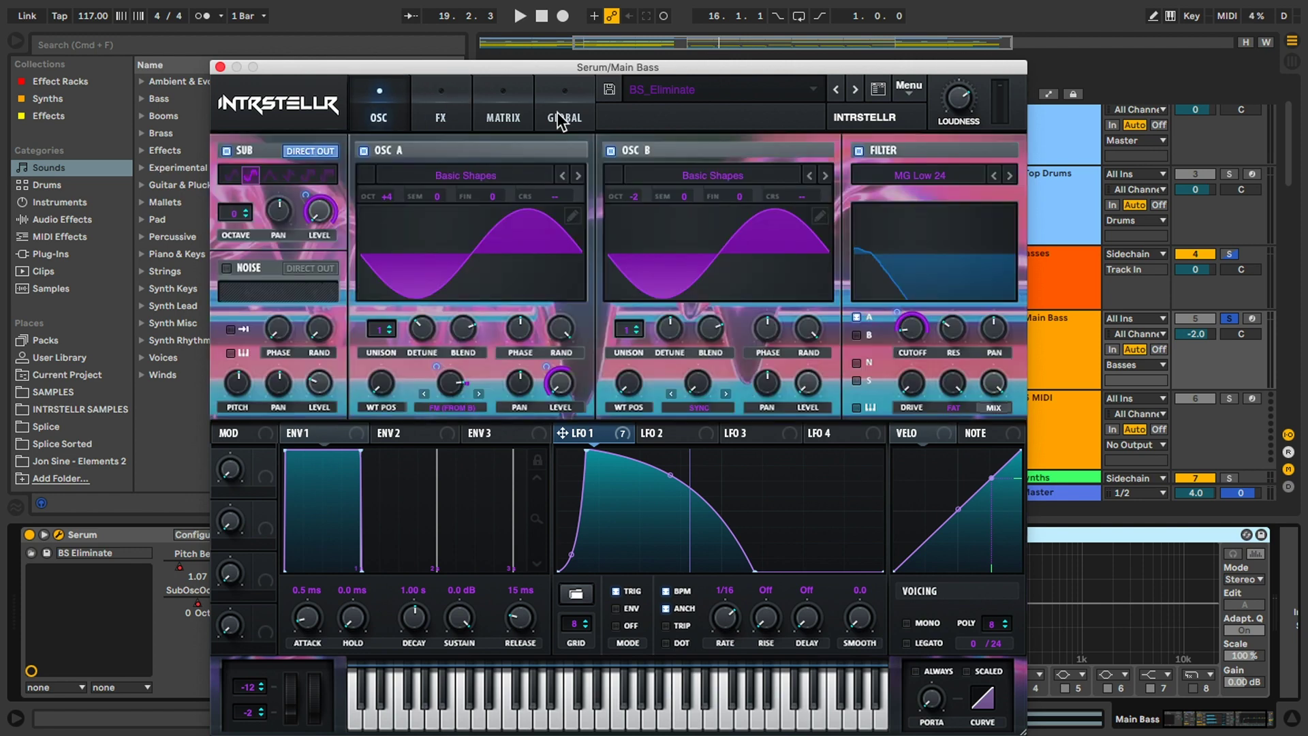
{"action": "key", "text": "space"}
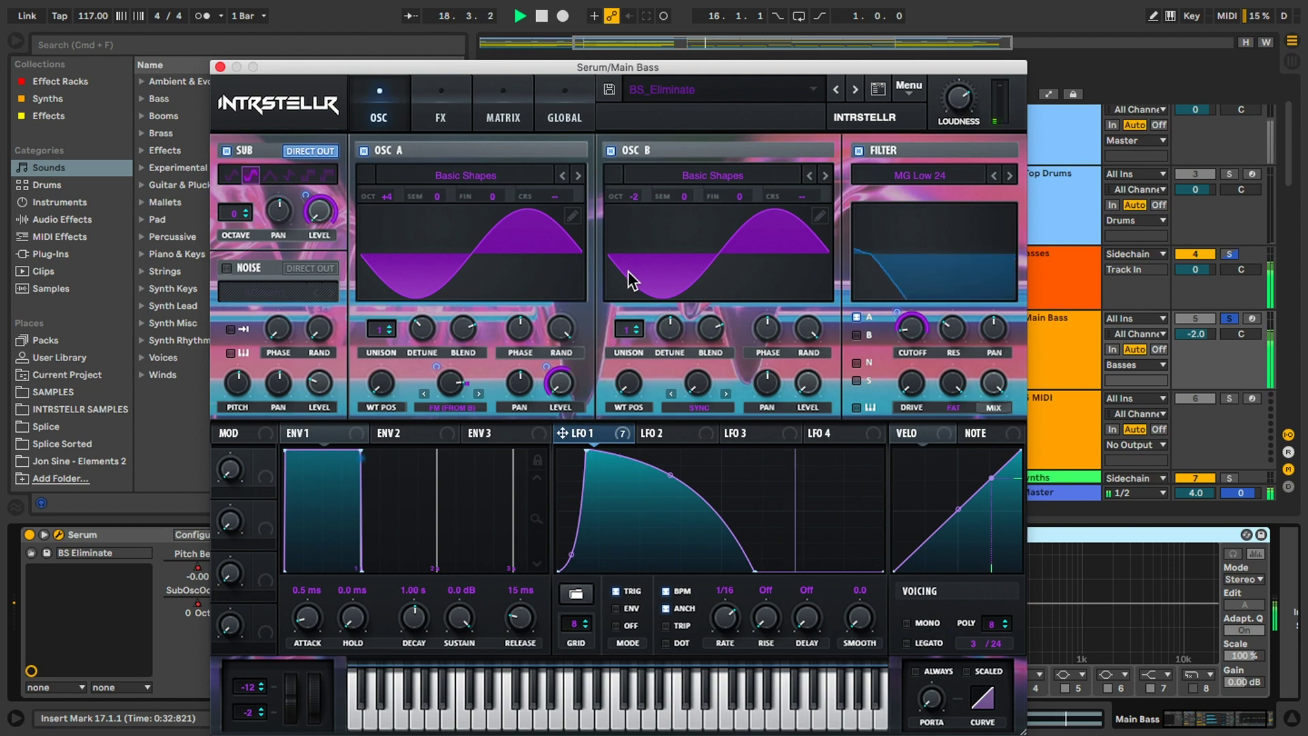
{"action": "key", "text": "space"}
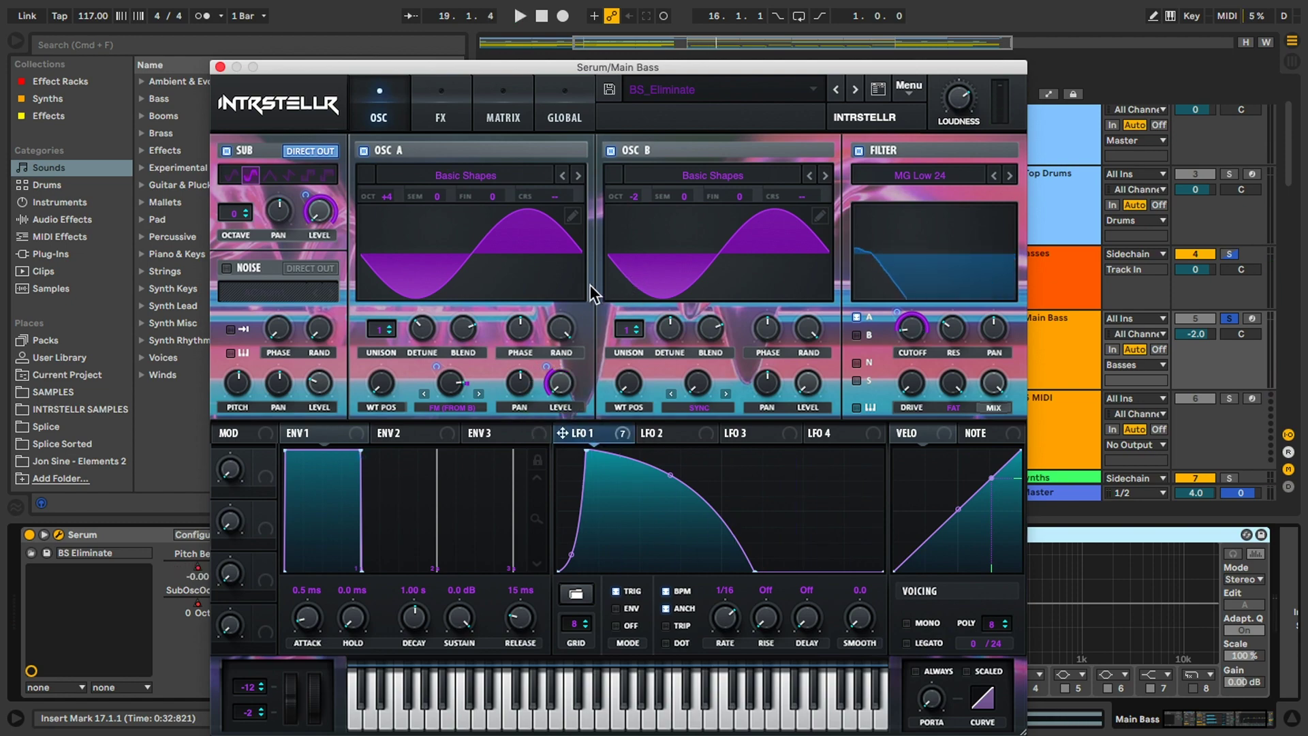
- Check the pitch bend range in Serum and close the plugin window
{"action": "left_click", "coordinate": [221, 68]}
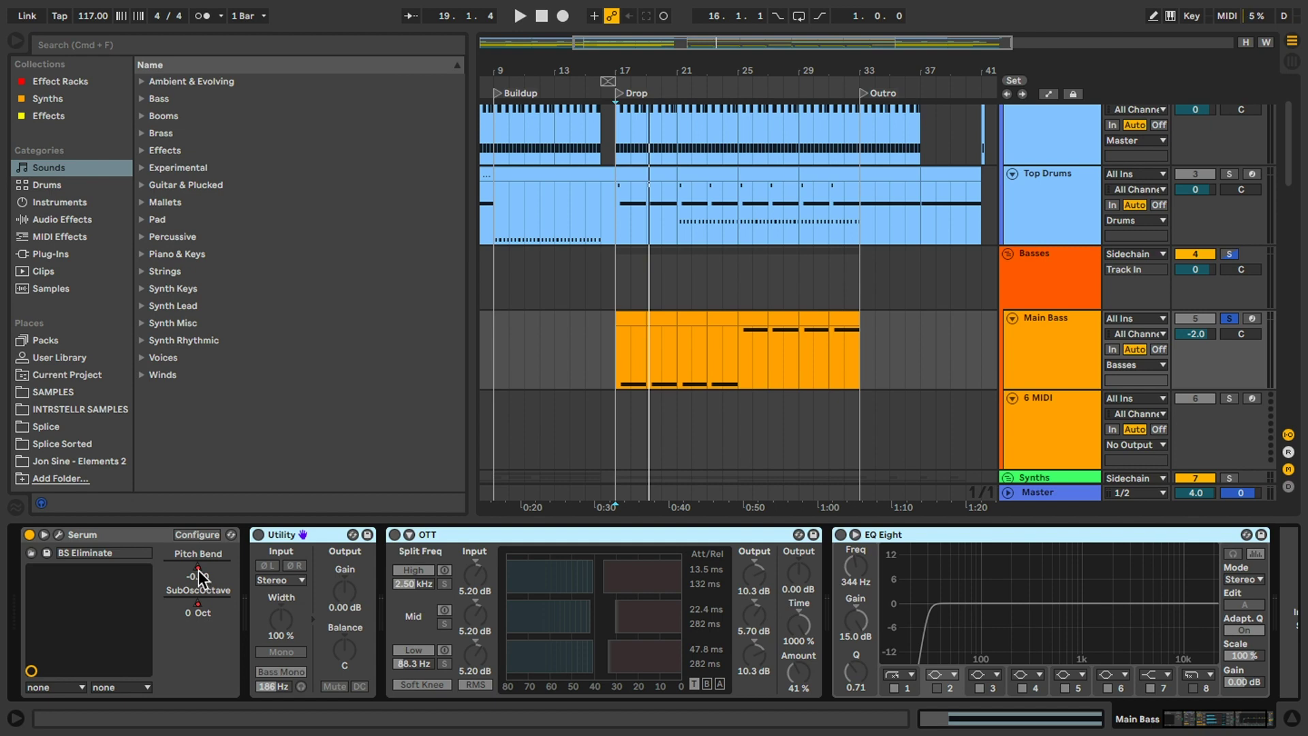
{"action": "left_click", "coordinate": [59, 534]}
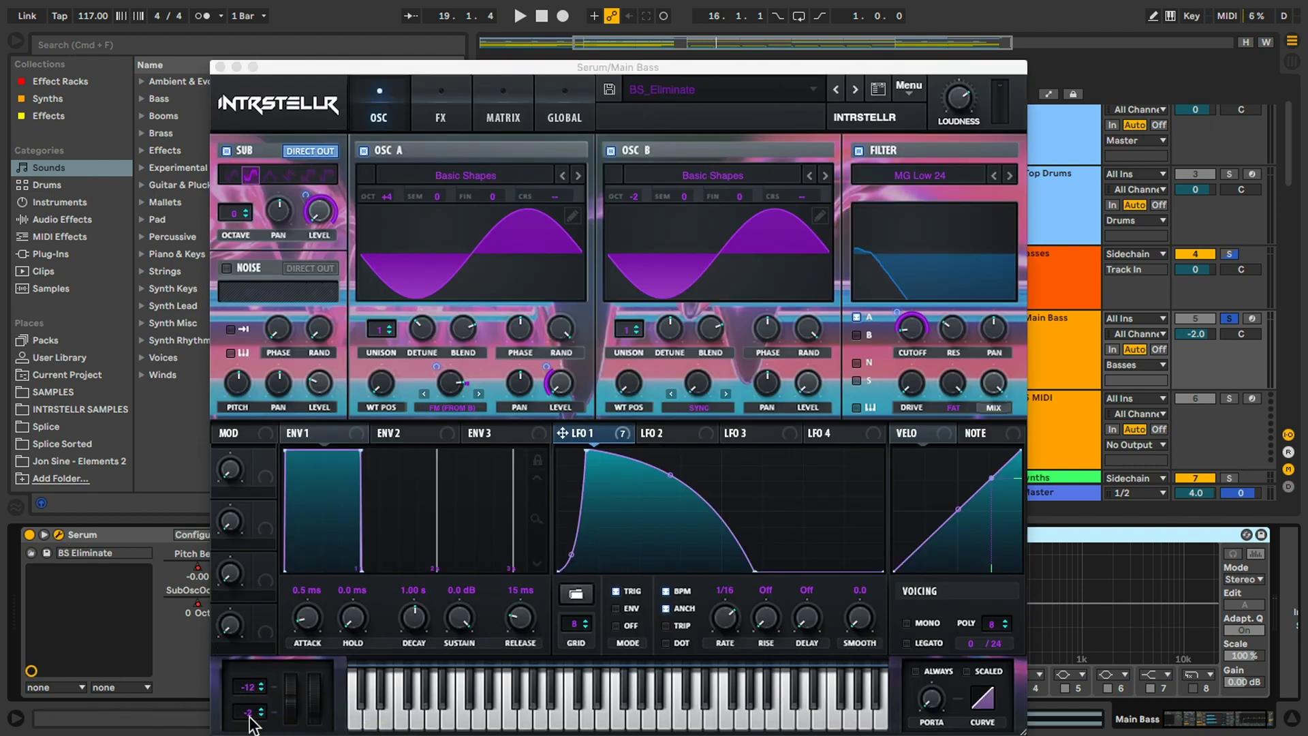
{"action": "left_click", "coordinate": [221, 67]}
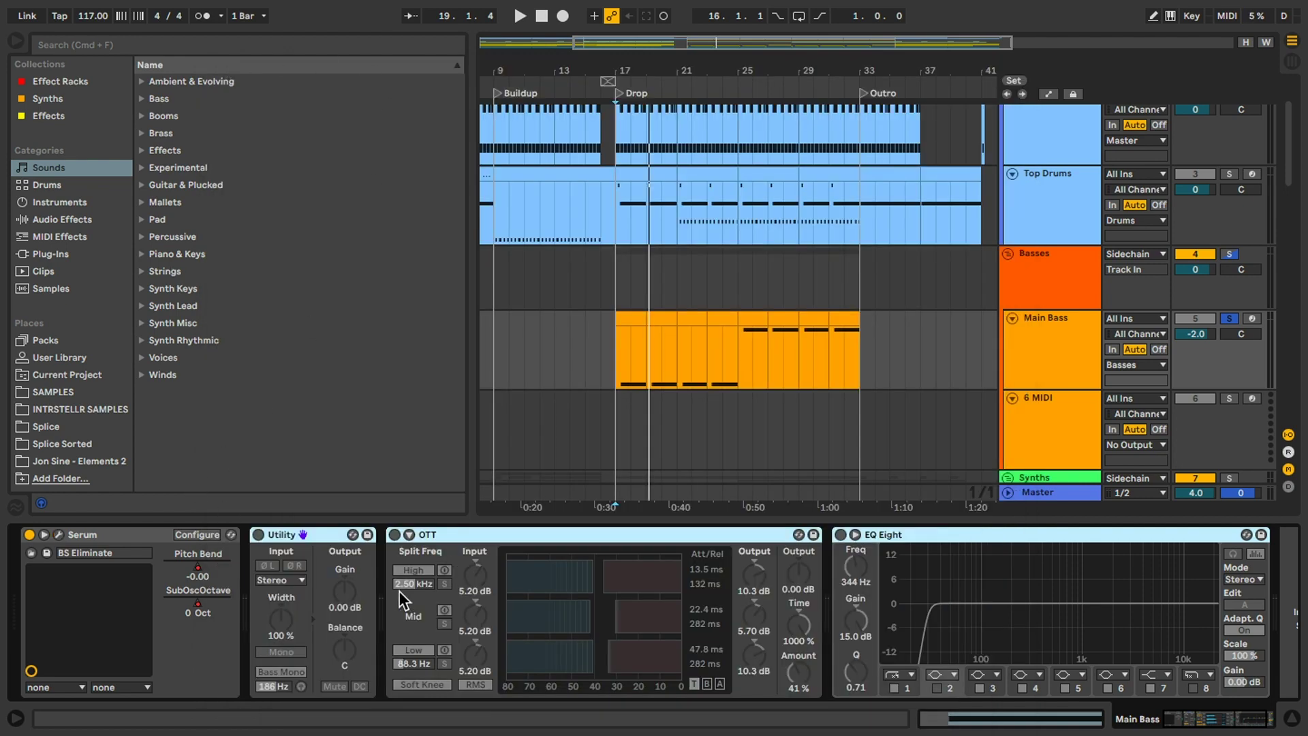
- Show the Main Bass track's Pitch Bend automation and play the start of the drop
{"action": "key", "text": "a"}
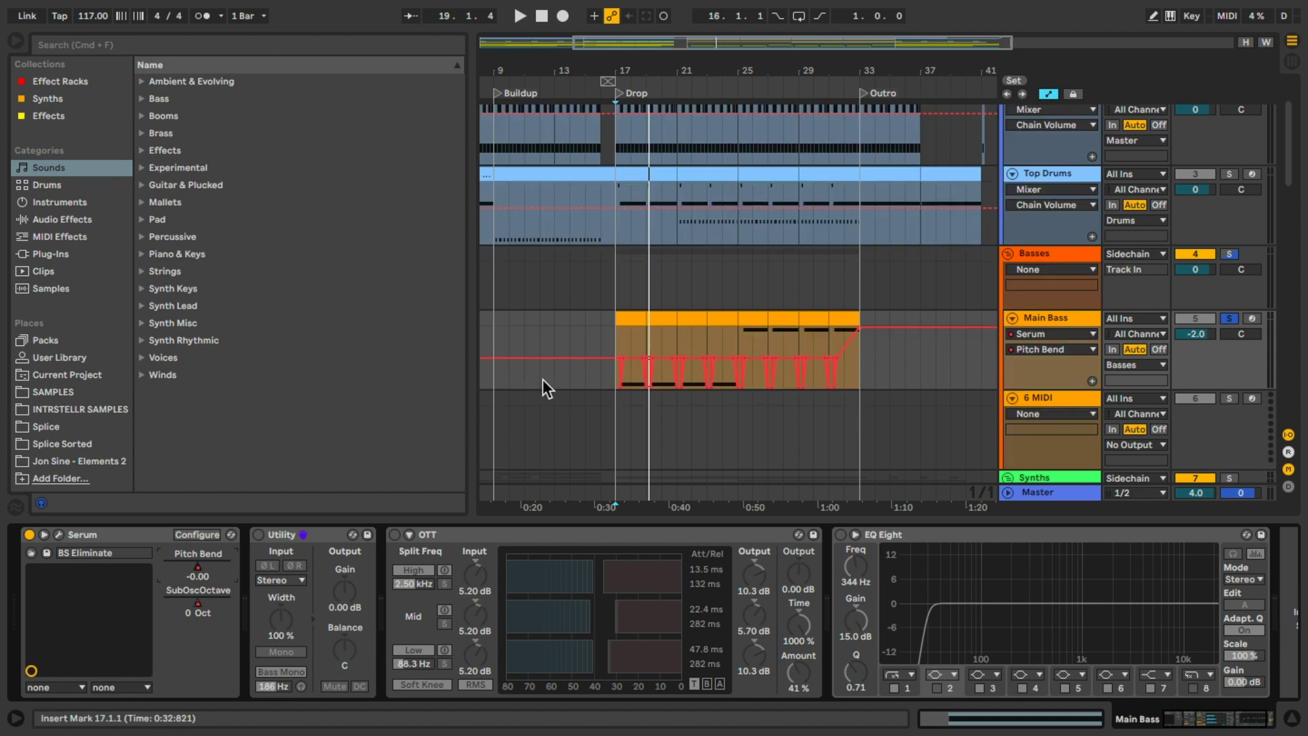
{"action": "scroll", "coordinate": [626, 342], "scroll_direction": "up", "scroll_amount": 5}
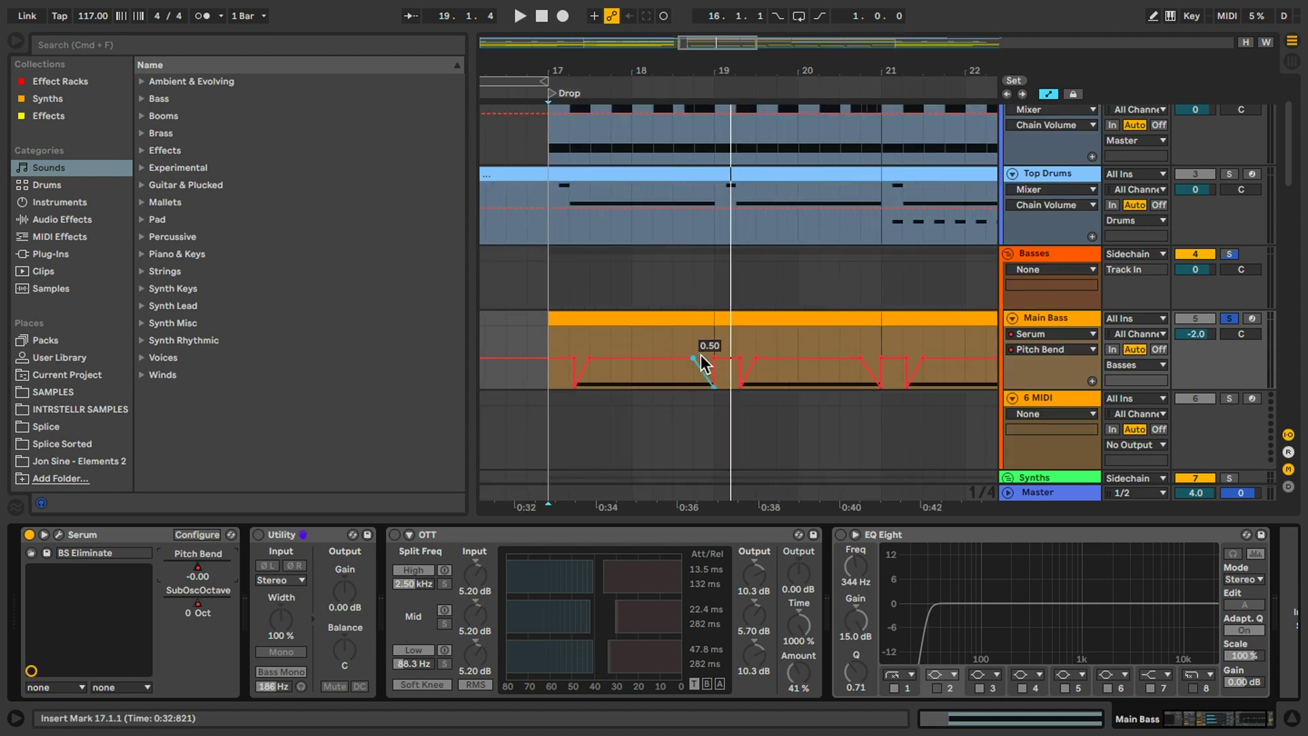
{"action": "key", "text": "space"}
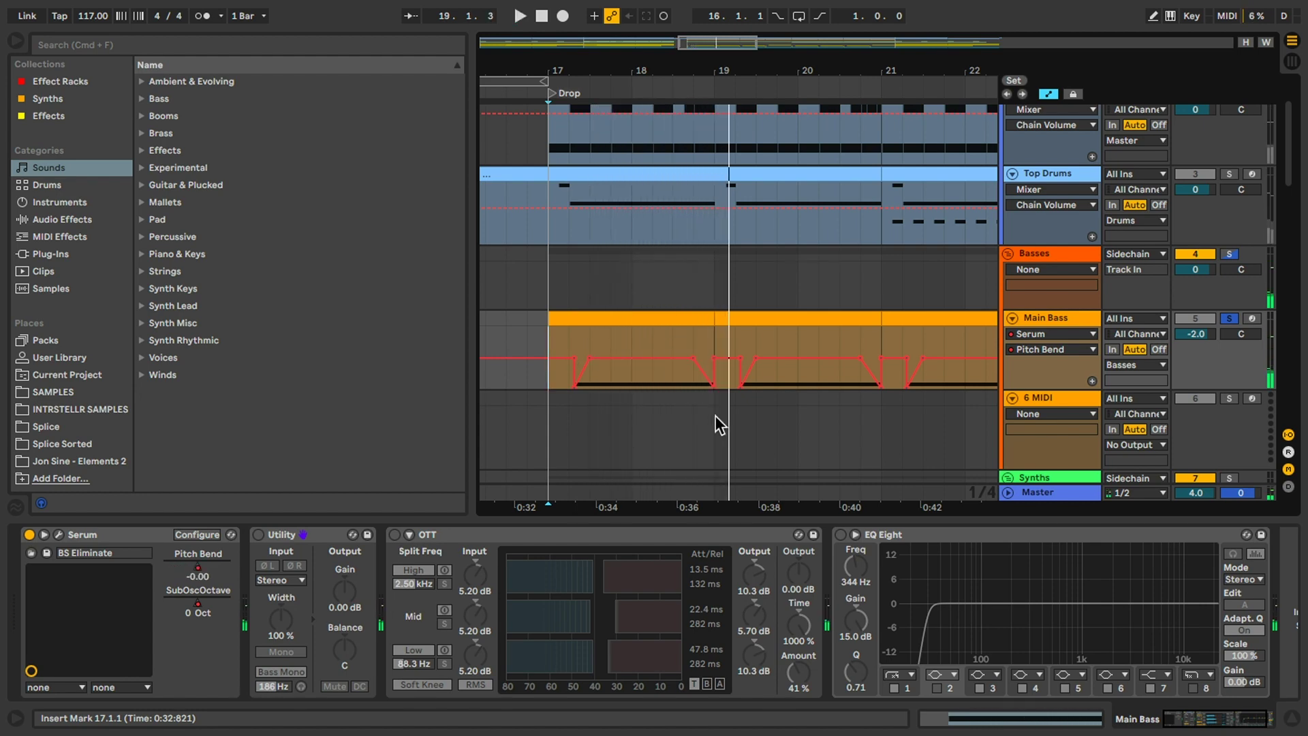
{"action": "key", "text": "space"}
- Play the Main Bass pitch bend rise before the Outro, starting from bar 31
{"action": "scroll", "coordinate": [715, 416], "scroll_direction": "right", "scroll_amount": 10}
{"action": "scroll", "coordinate": [715, 415], "scroll_direction": "right", "scroll_amount": 8}
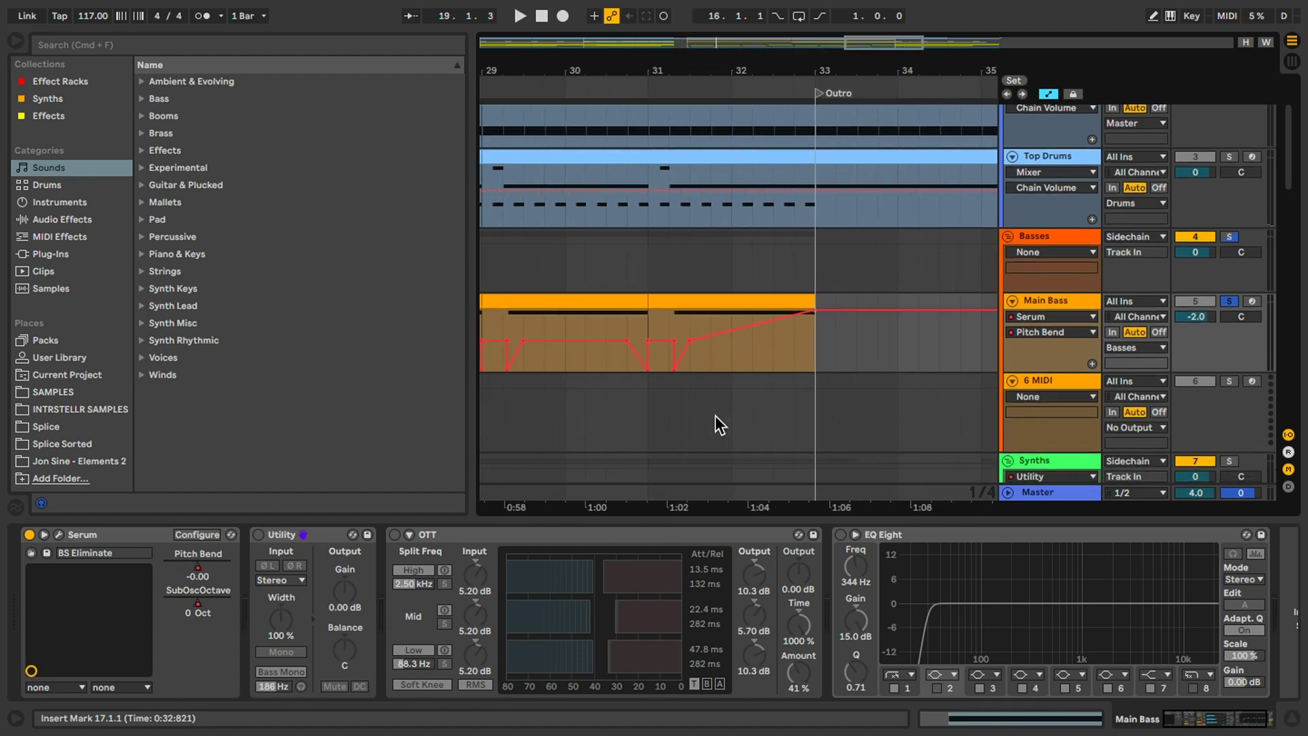
{"action": "left_click", "coordinate": [648, 316]}
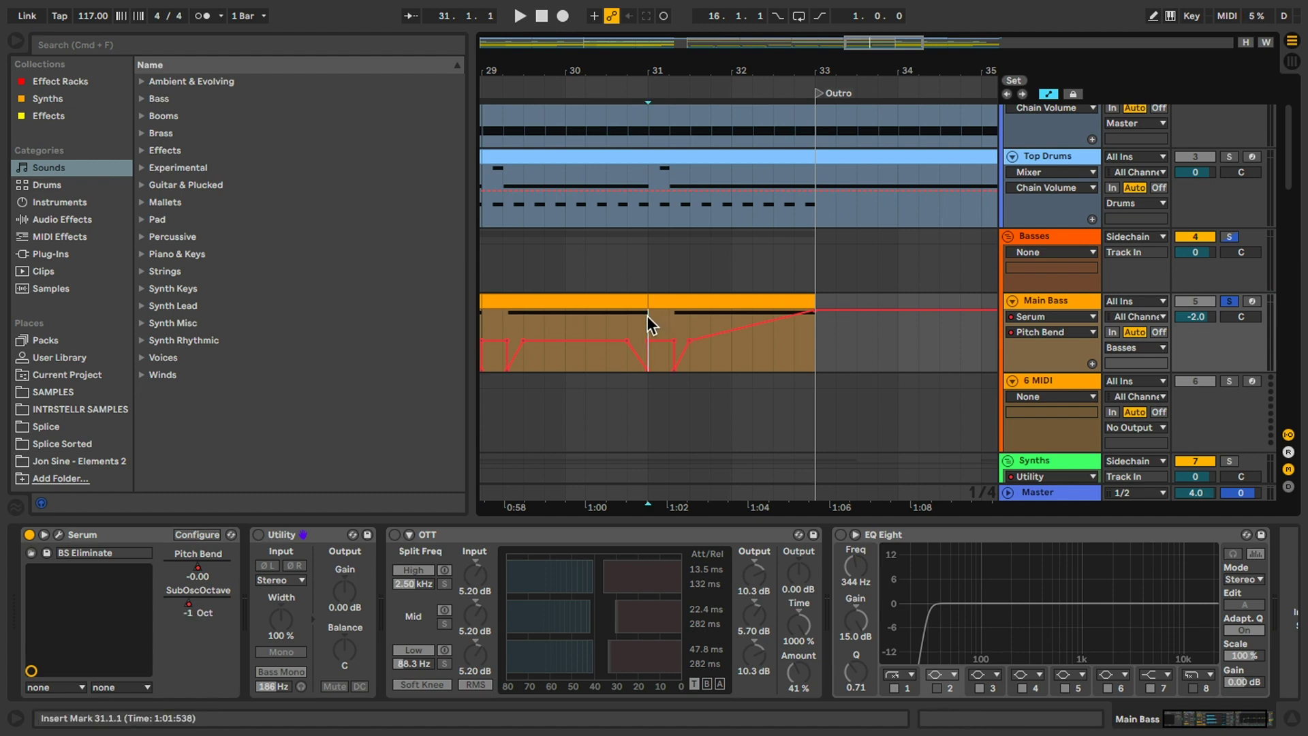
{"action": "key", "text": "space"}
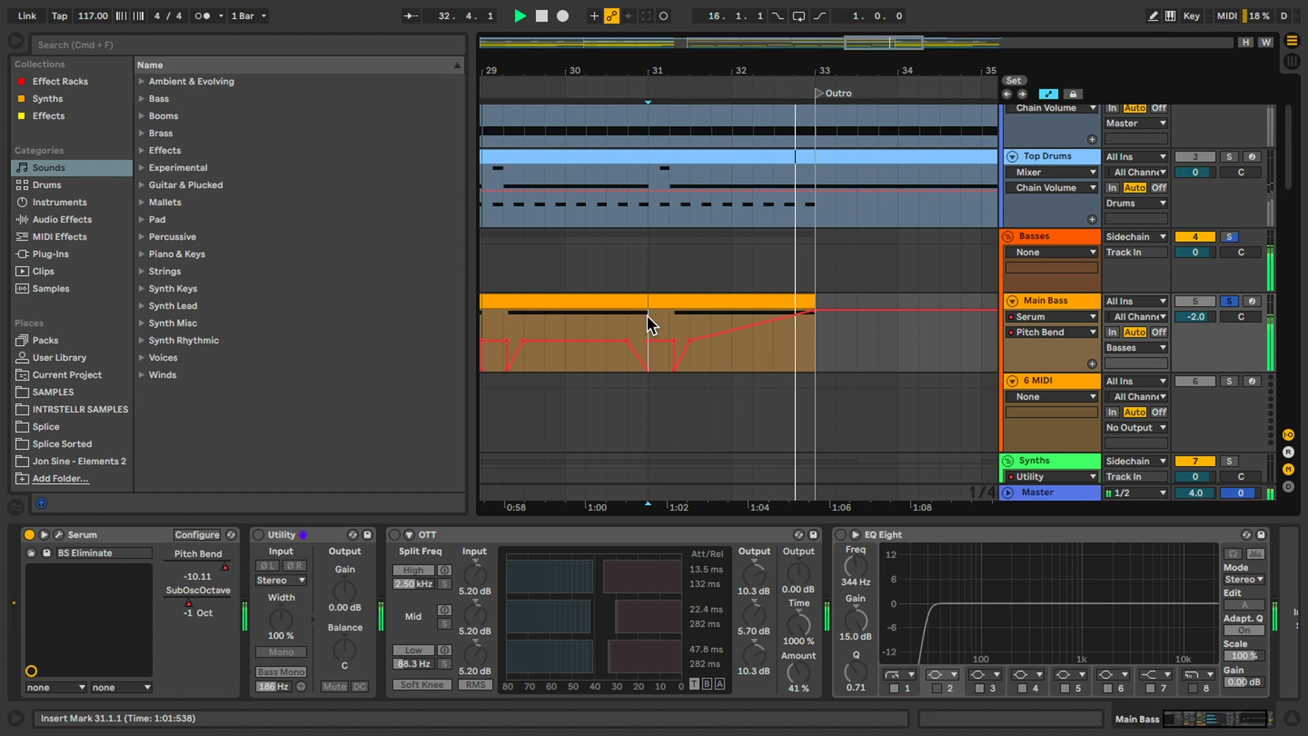
{"action": "key", "text": "space"}
- Inspect the MIDI notes of the Main Bass clips at bar 31 and bar 25
{"action": "double_click", "coordinate": [701, 302]}
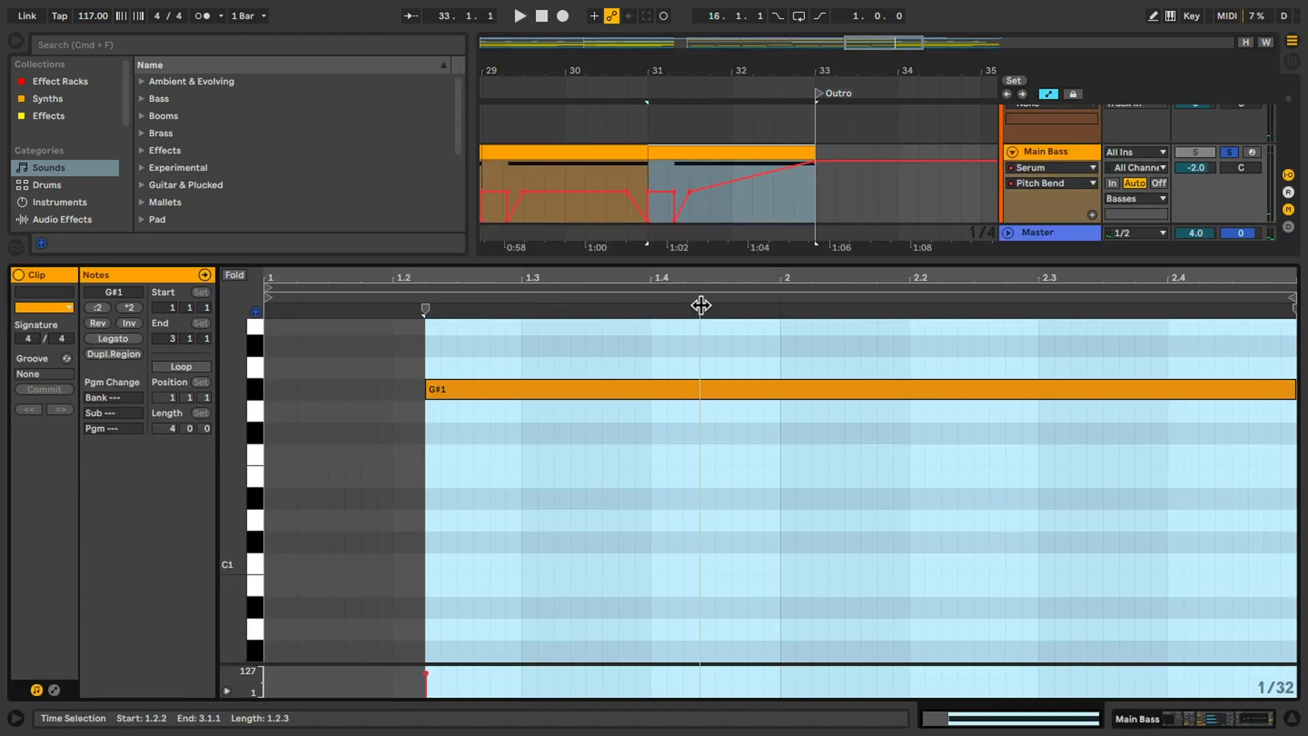
{"action": "key", "text": "super+alt+l"}
{"action": "key", "text": "minus"}
{"action": "key", "text": "minus"}
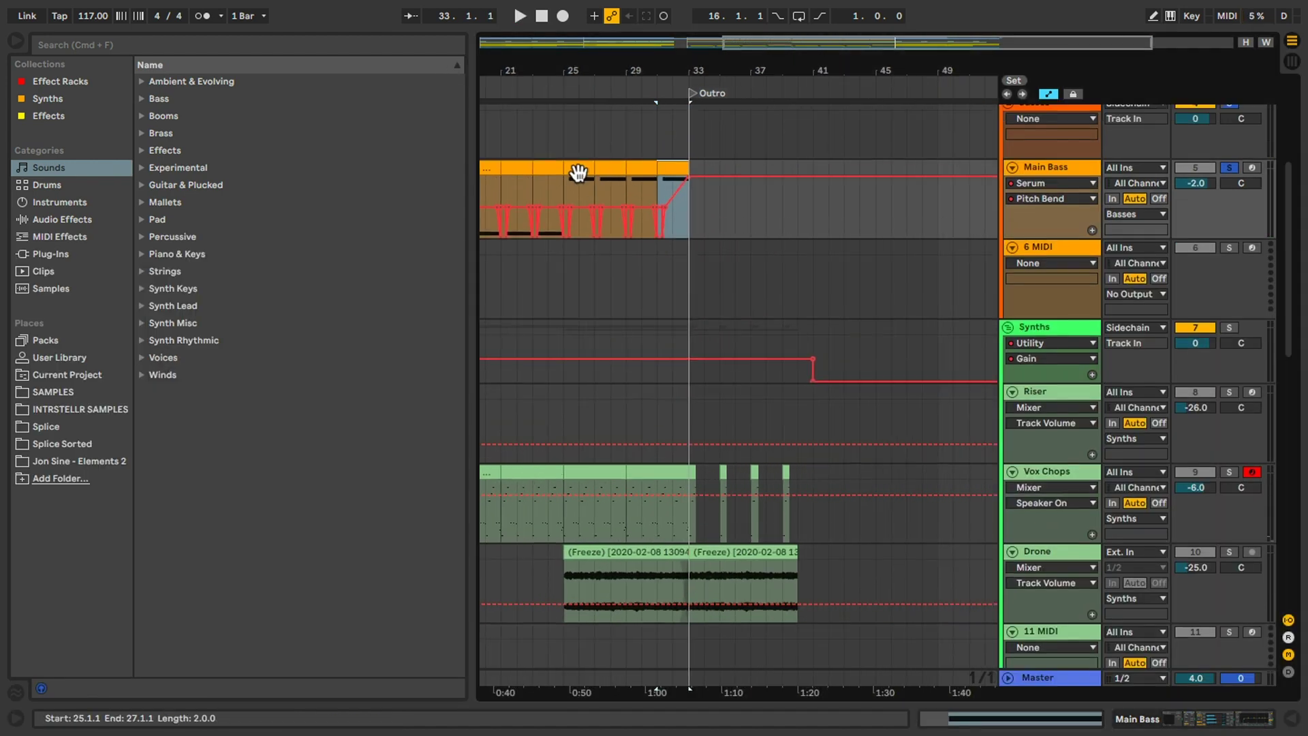
{"action": "double_click", "coordinate": [578, 173]}
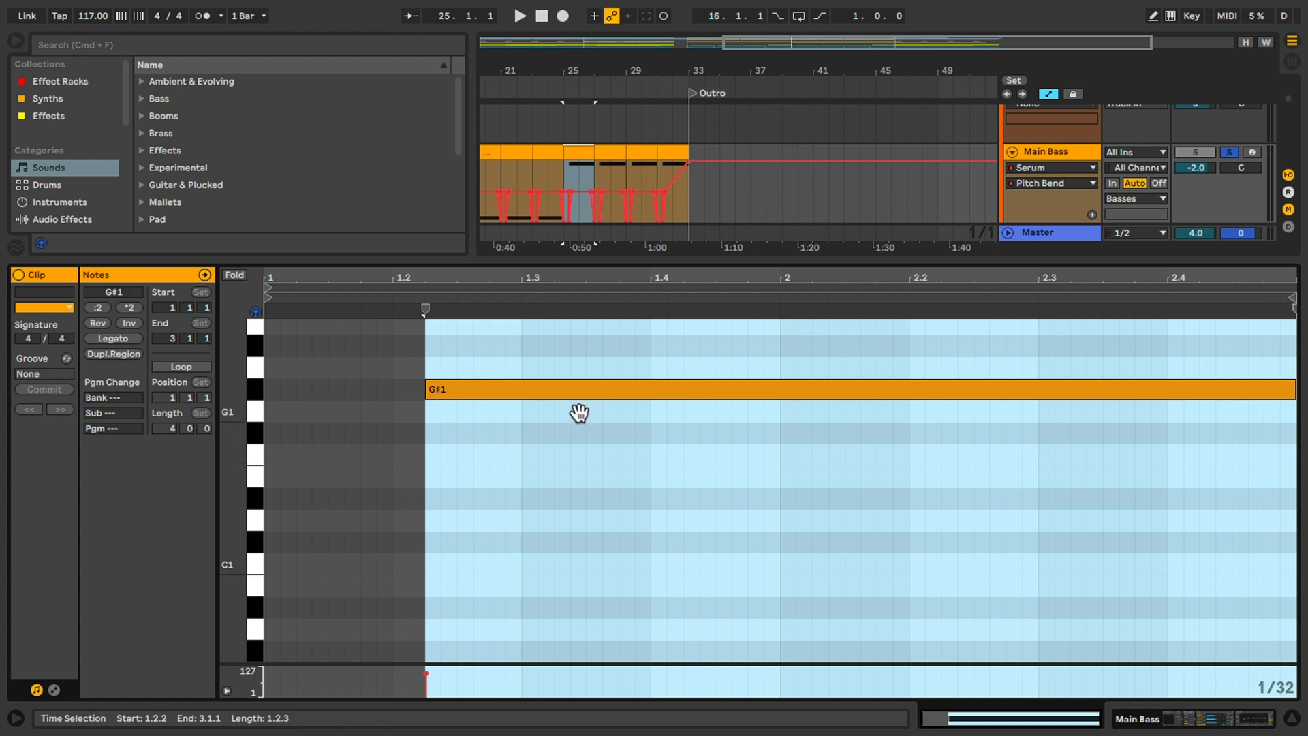
{"action": "key", "text": "super+alt+l"}
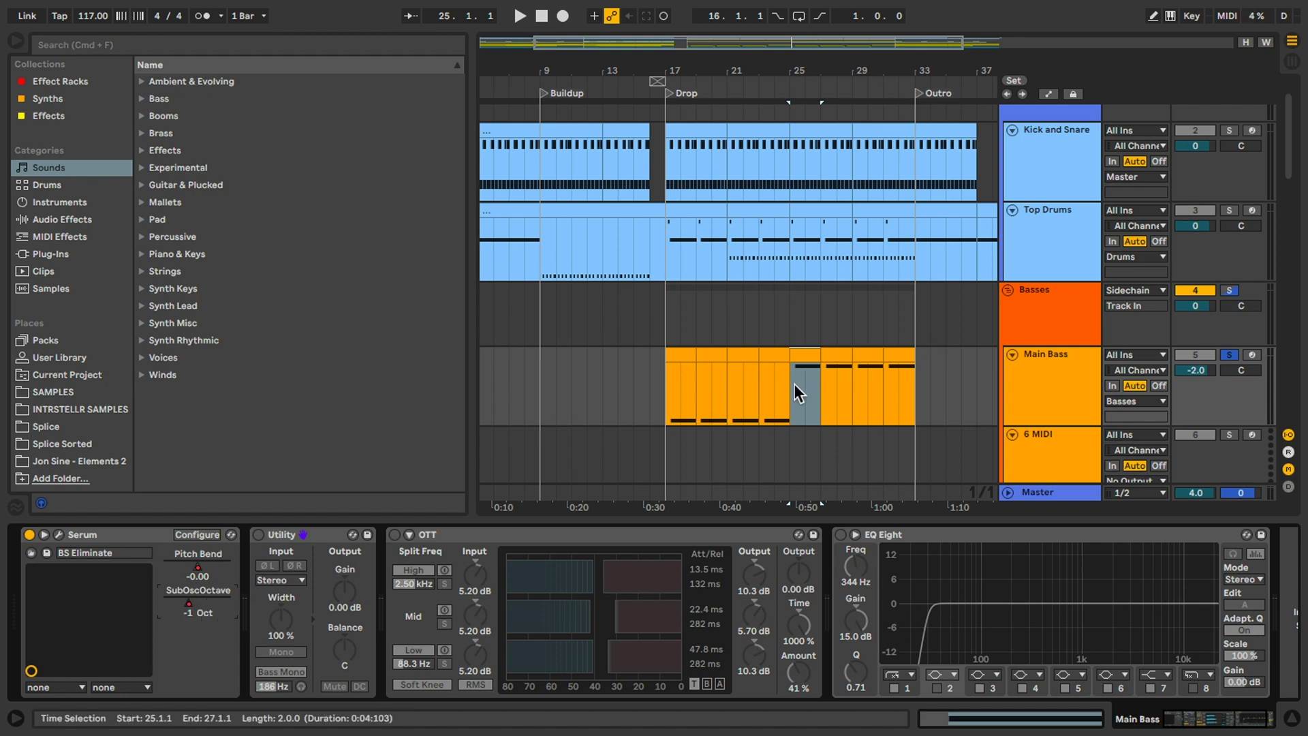
- Select the Main Bass clips from bar 25 to 33 and examine their SubOscOctave automation
{"action": "left_click_drag", "start_coordinate": [794, 383], "coordinate": [910, 384]}
{"action": "key", "text": "a"}
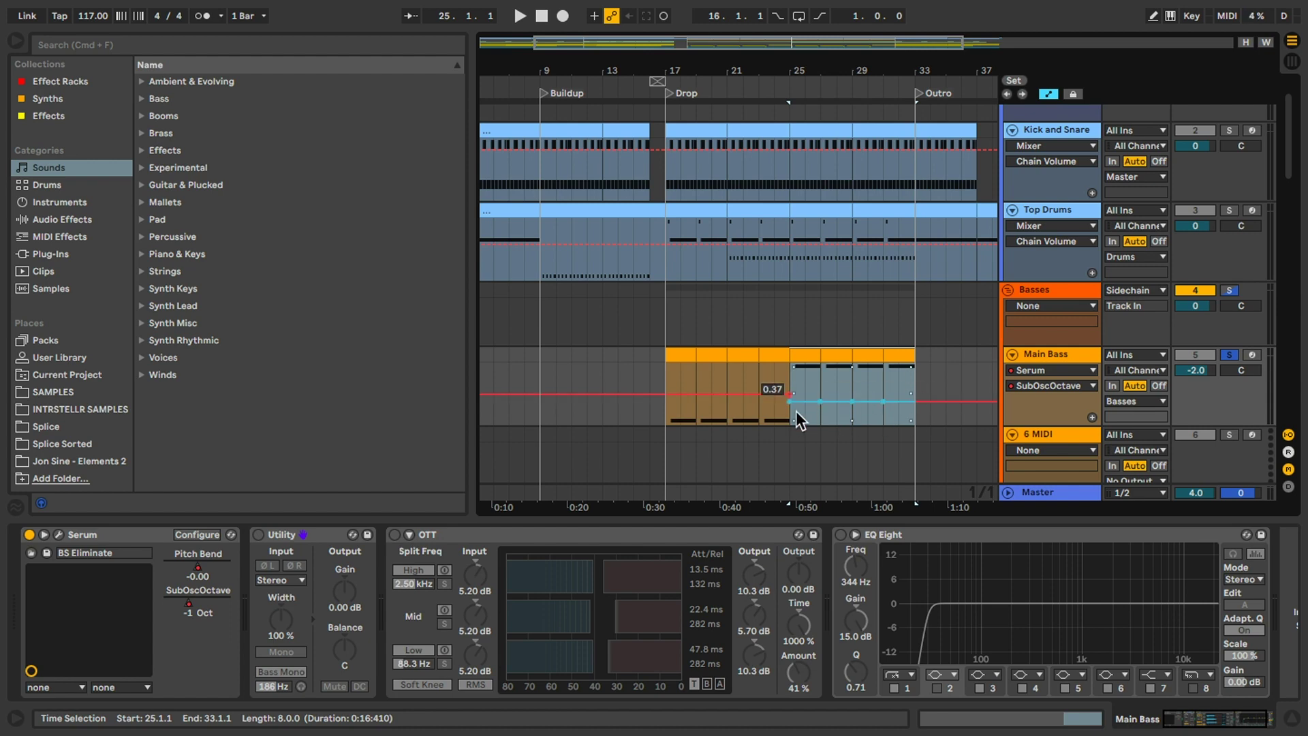
{"action": "key", "text": "a"}
- Switch on the Main Bass track's Utility device with Bass Mono at 186 Hz, and play the drop from bar 17
{"action": "left_click", "coordinate": [258, 534]}
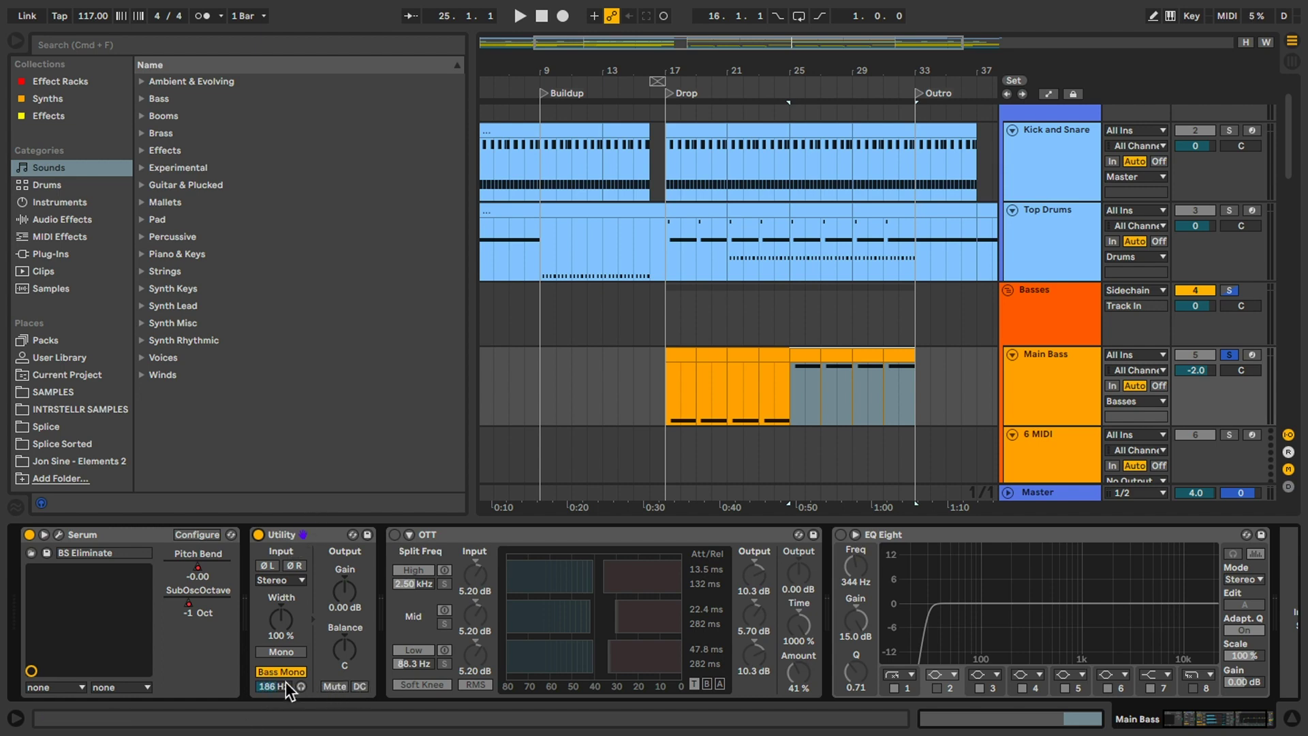
{"action": "left_click", "coordinate": [706, 429]}
{"action": "key", "text": "space"}
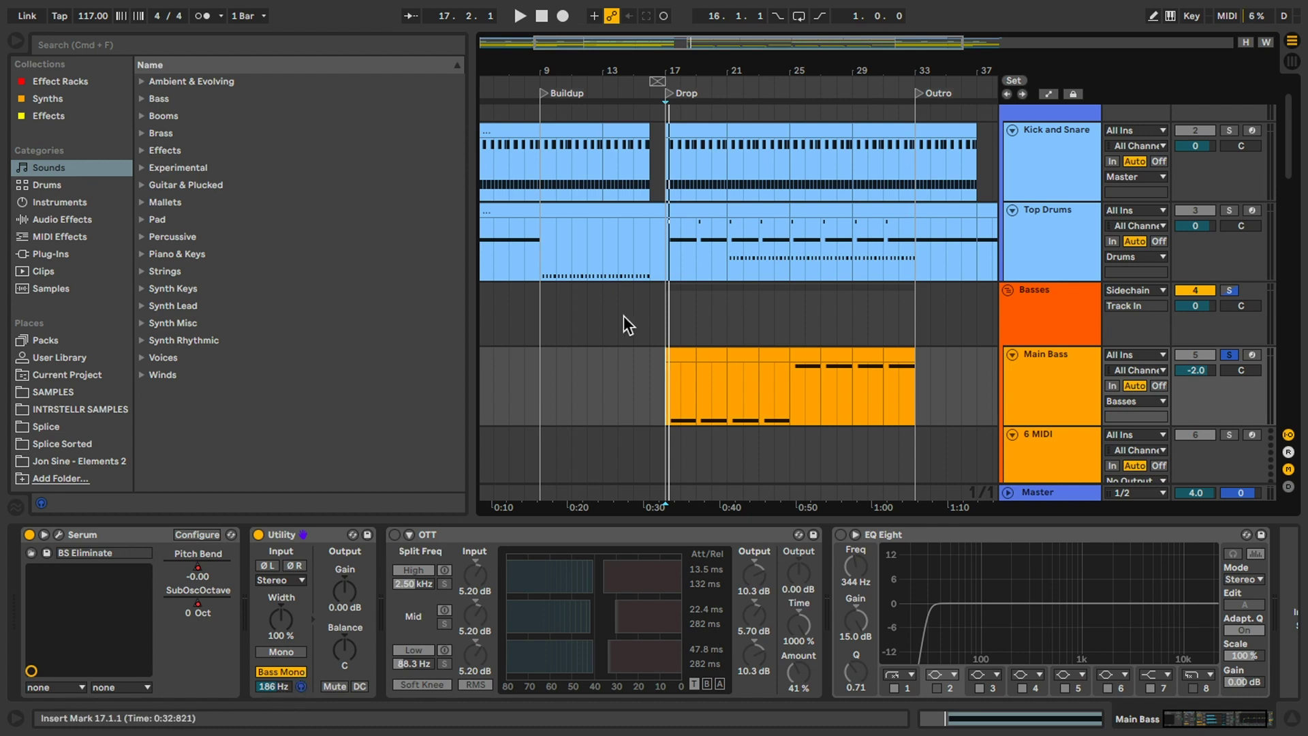
{"action": "key", "text": "space"}
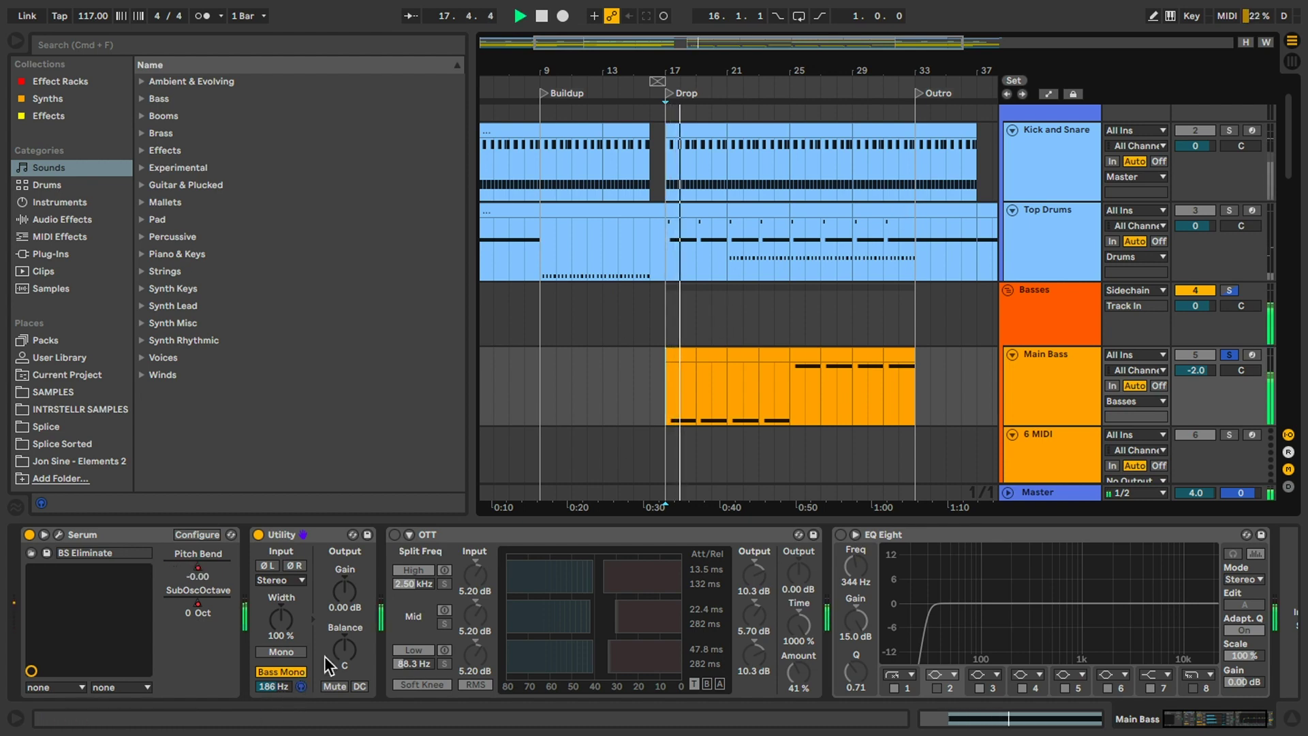
- Stop playback, switch on the Main Bass track's OTT device and collapse it
{"action": "key", "text": "space"}
{"action": "left_click", "coordinate": [394, 535]}
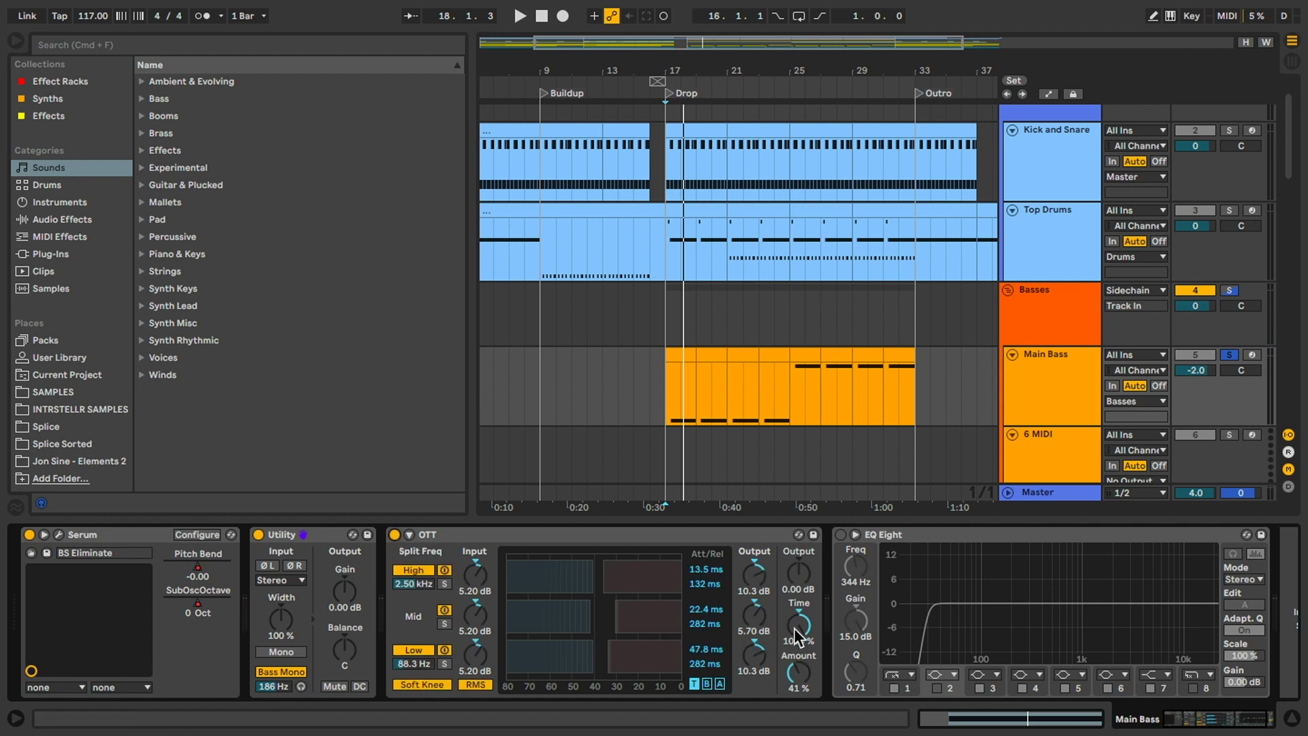
{"action": "double_click", "coordinate": [423, 537]}
- Switch on the Main Bass track's EQ Eight, audition the drop from bar 17, and expand the OTT device again
{"action": "left_click", "coordinate": [424, 537]}
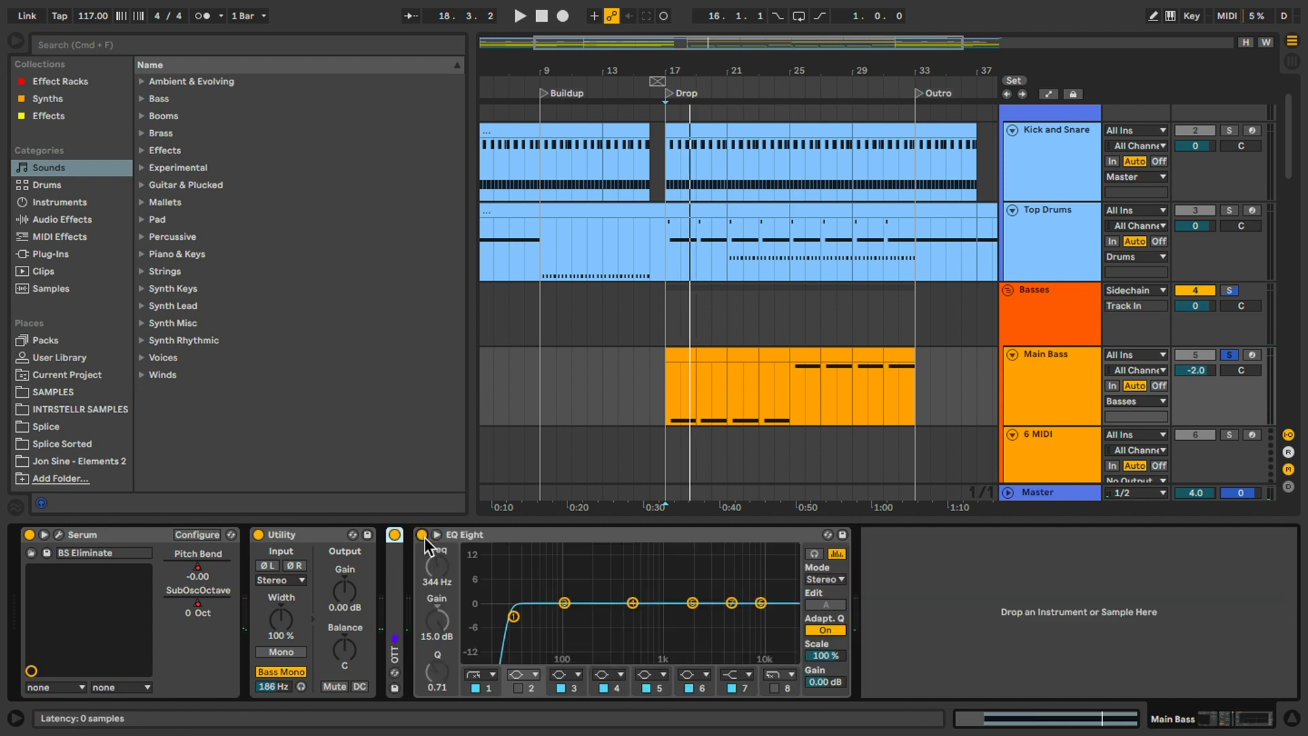
{"action": "key", "text": "space"}
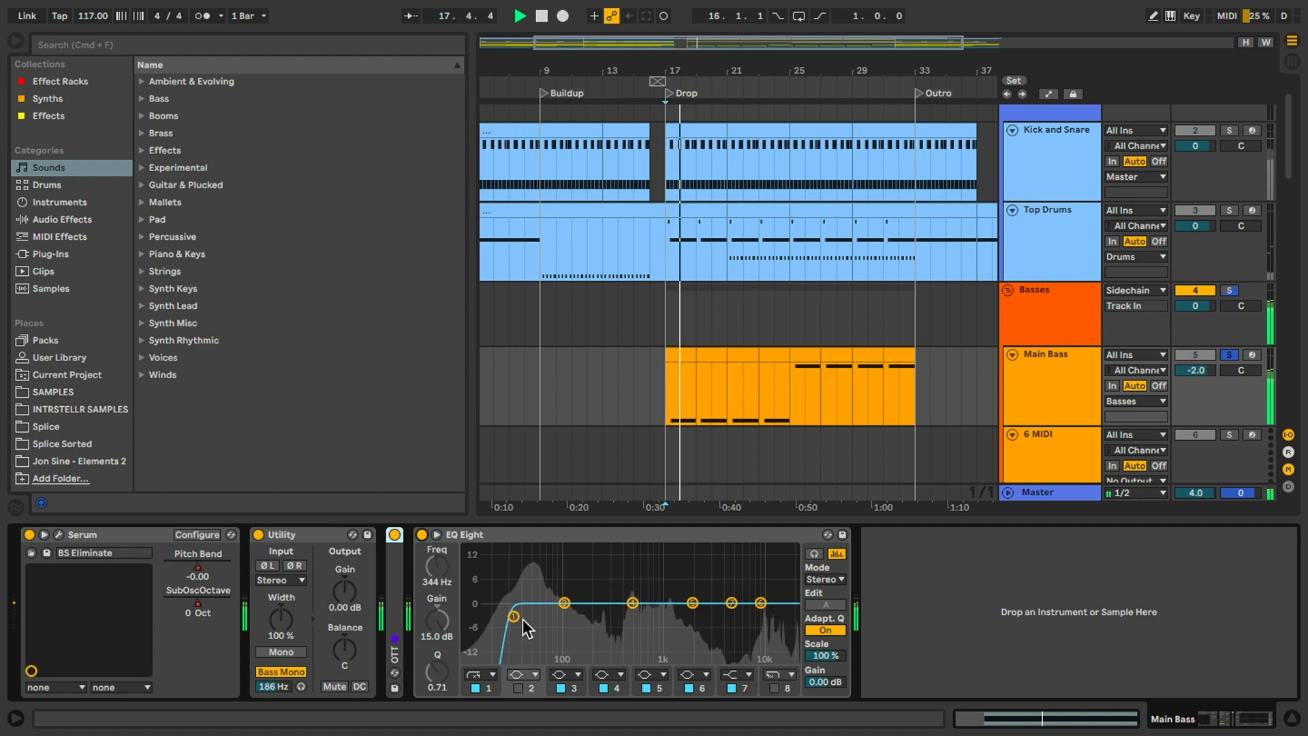
{"action": "key", "text": "space"}
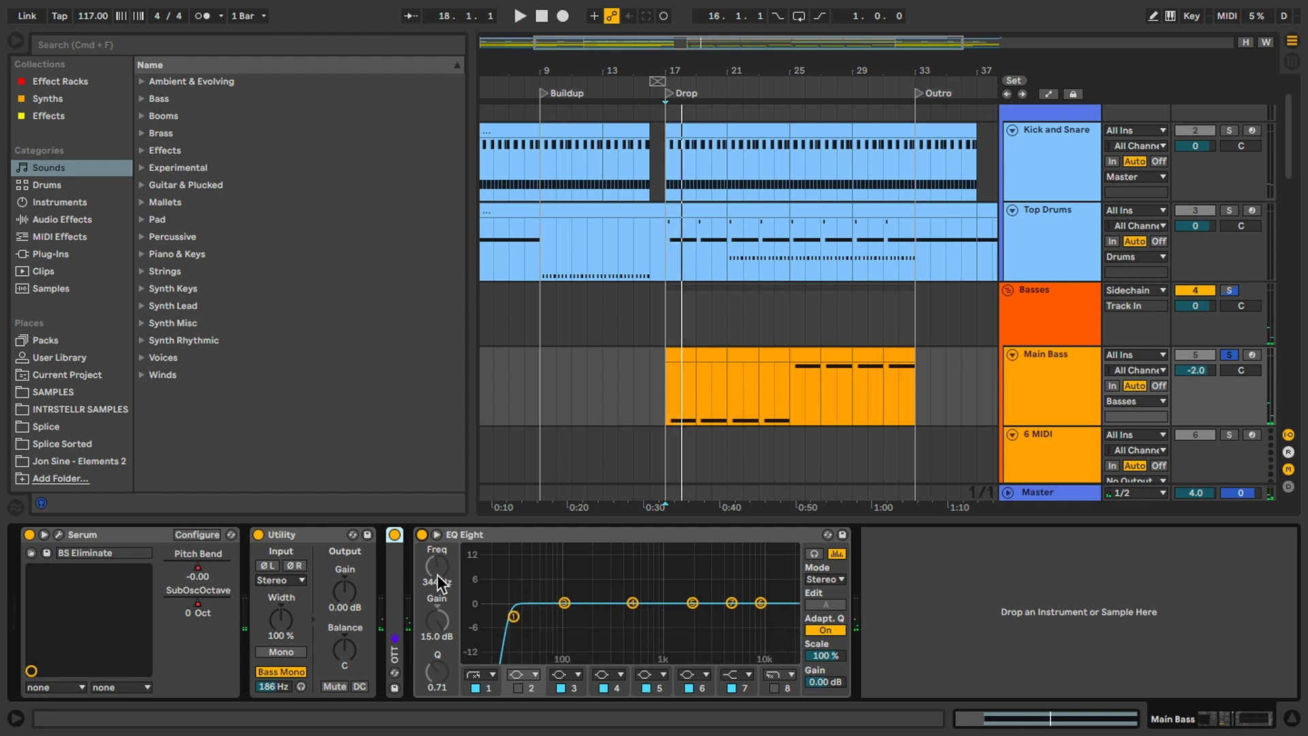
{"action": "double_click", "coordinate": [401, 619]}
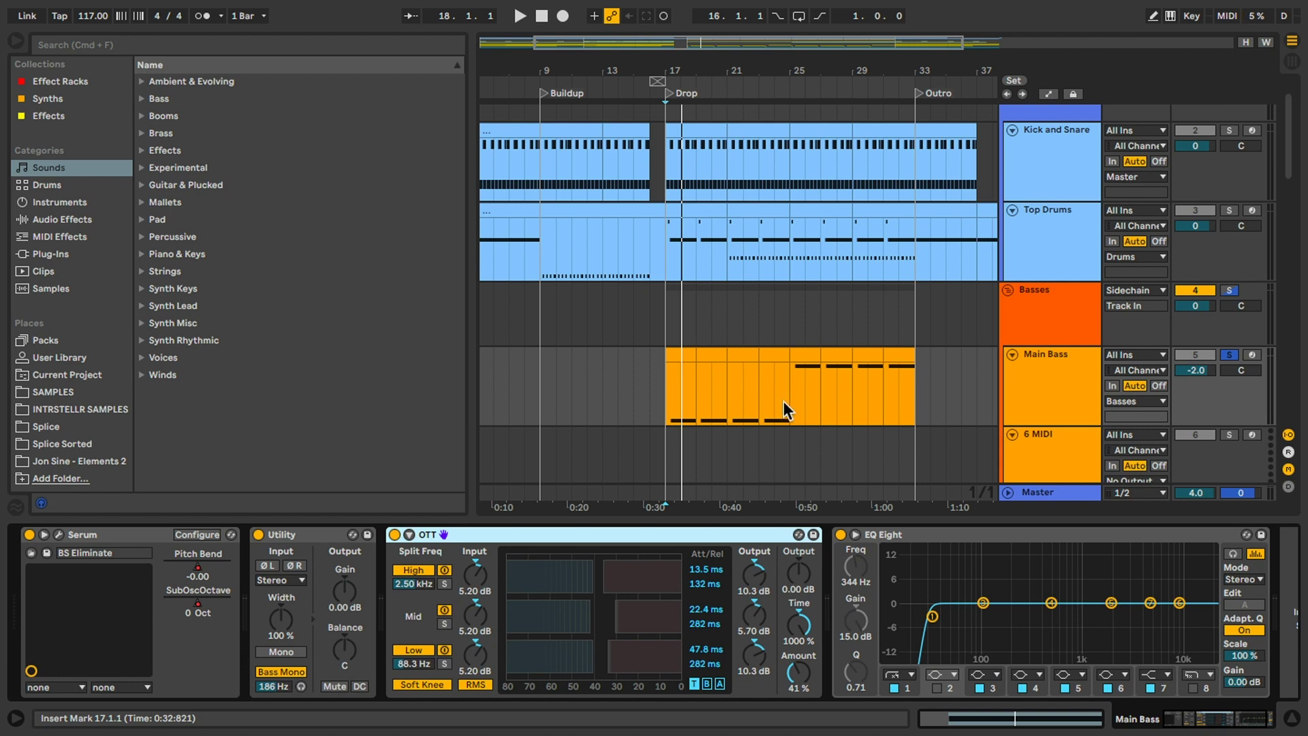
- Hide the device chain and play the drop from bar 17 in the full mix with the basses unsoloed
{"action": "key", "text": "super+alt+l"}
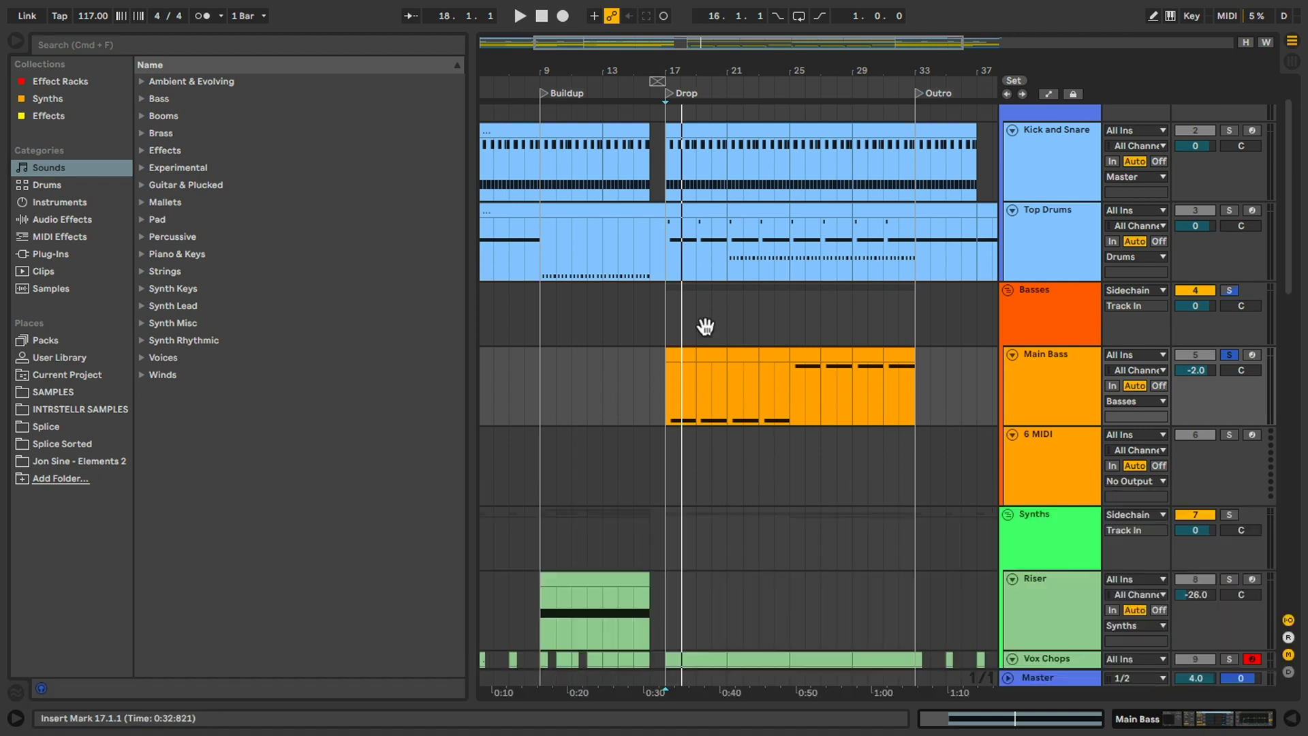
{"action": "key", "text": "space"}
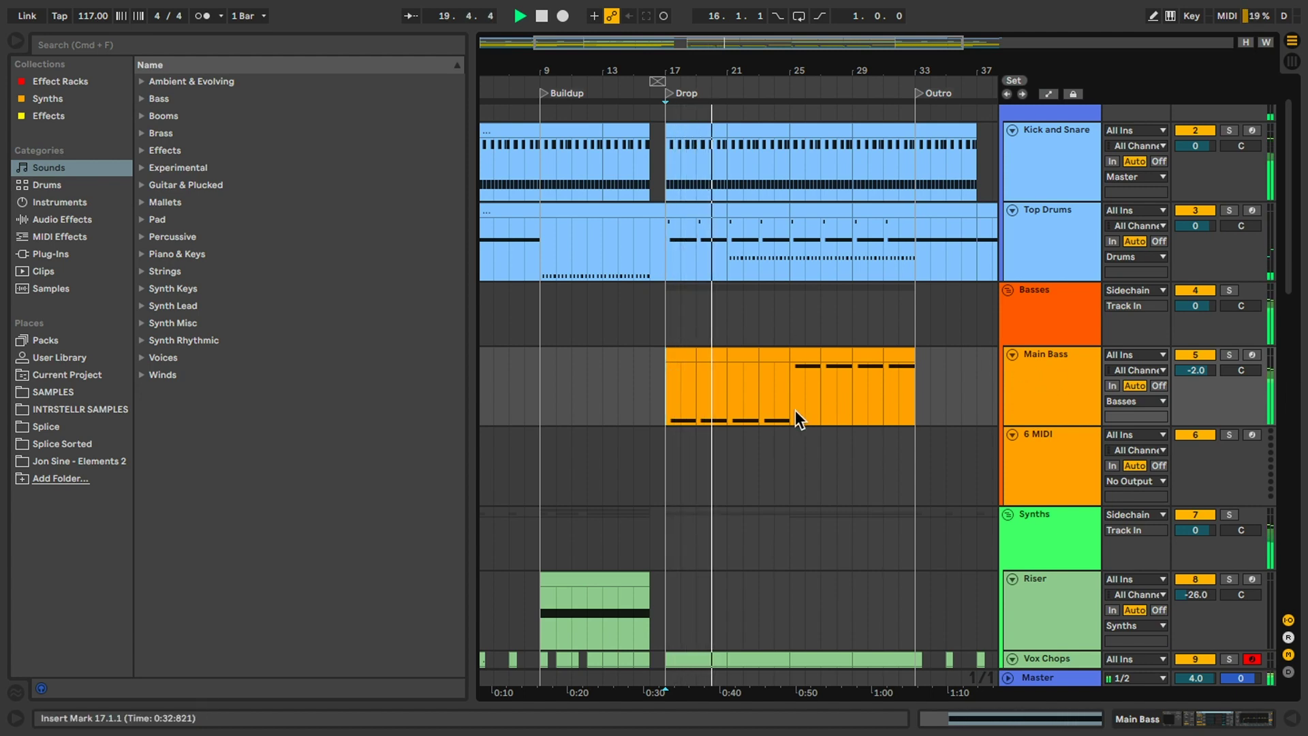
{"action": "key", "text": "space"}
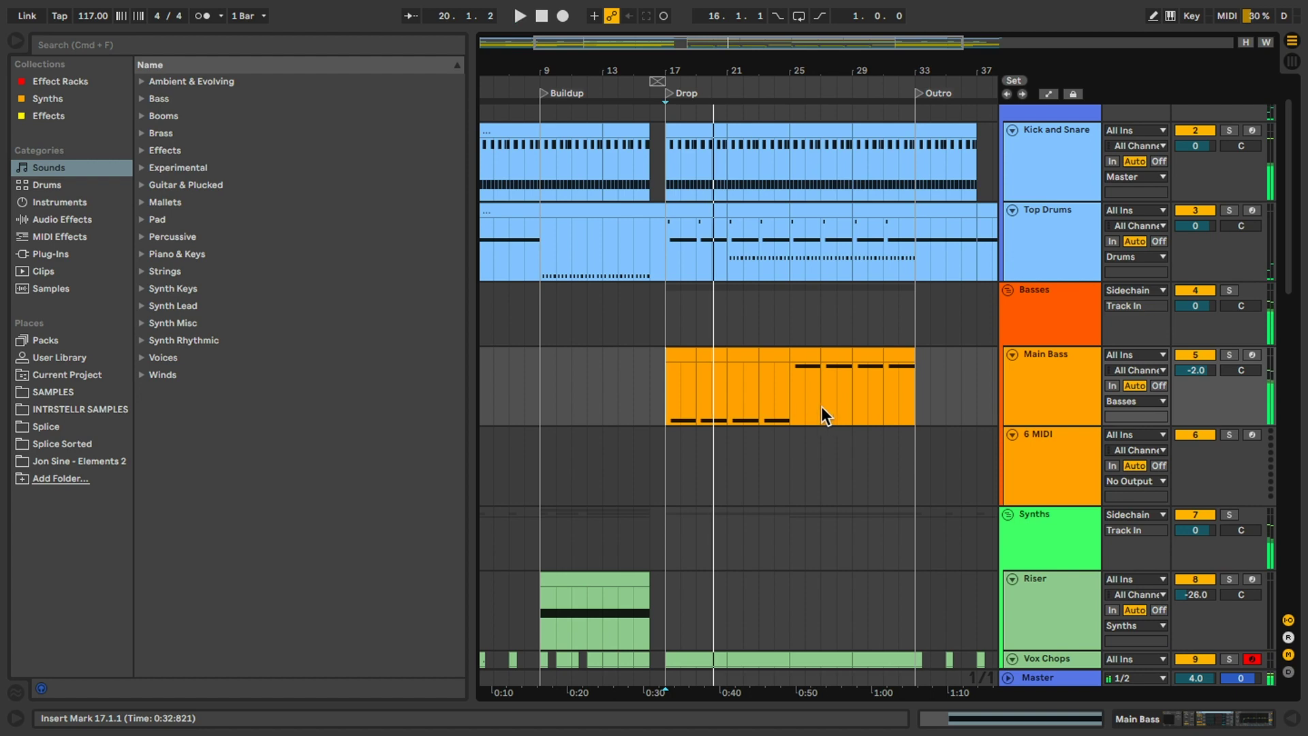
- Review the Main Bass's Serum patch, close its window, and select the Main Bass clips from bar 17 to 25
{"action": "double_click", "coordinate": [1030, 406]}
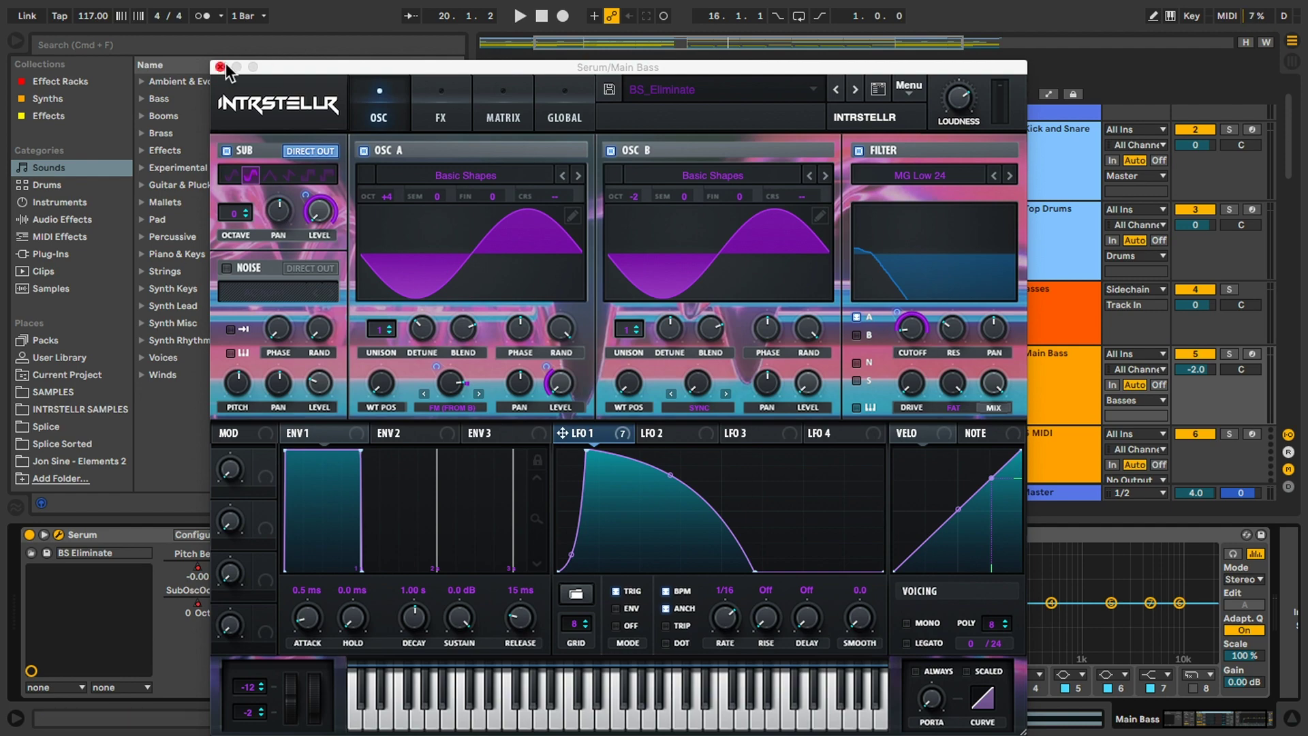
{"action": "left_click", "coordinate": [221, 66]}
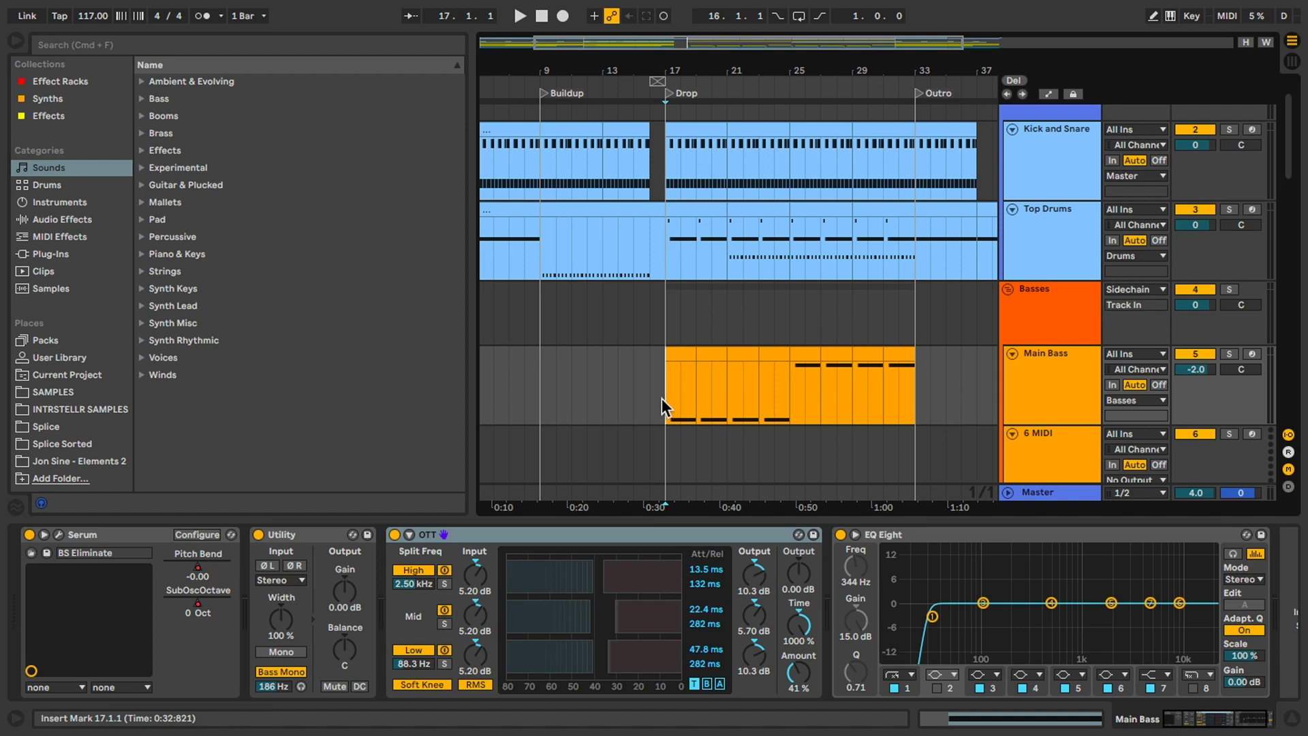
{"action": "left_click_drag", "start_coordinate": [790, 387], "coordinate": [673, 410]}
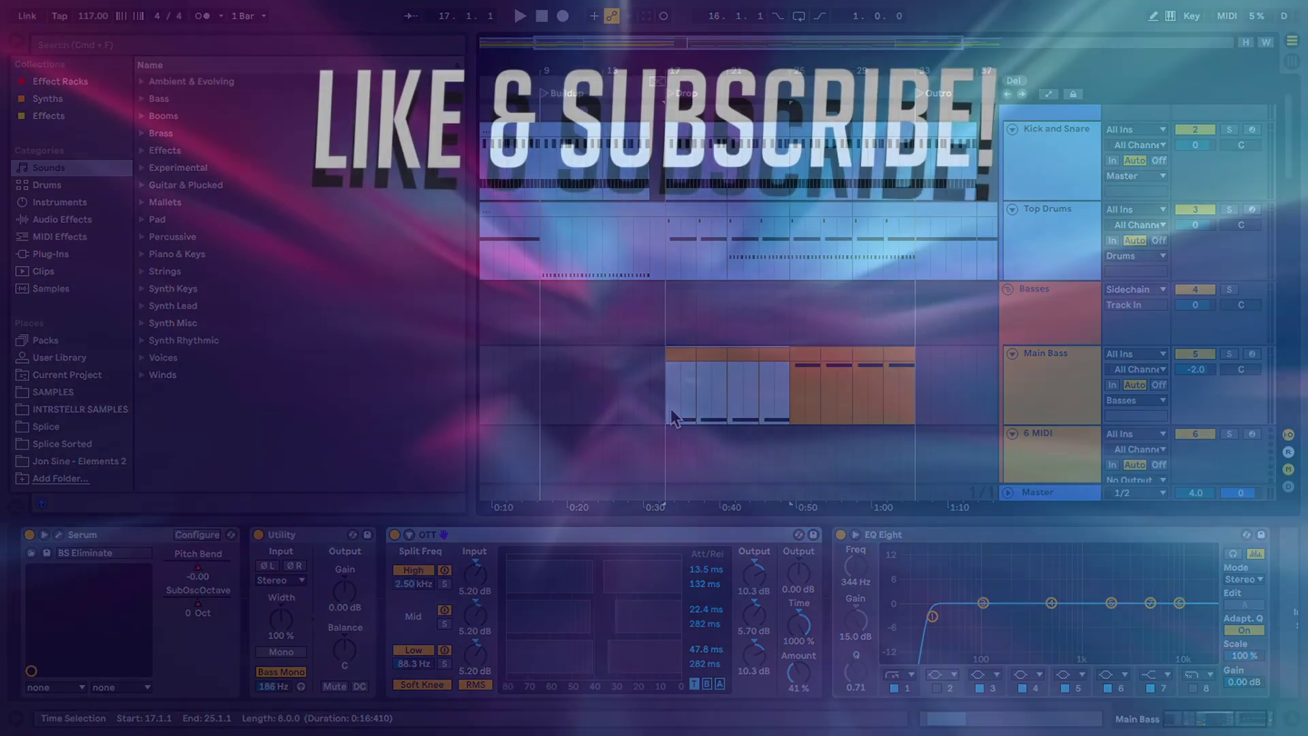